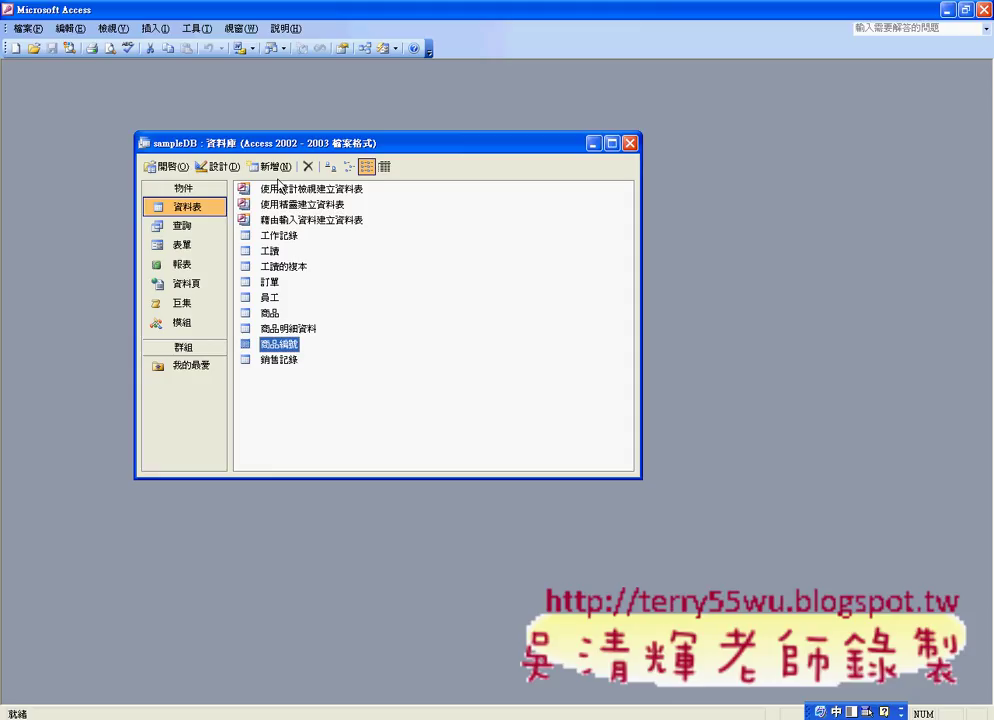
- Open the 商品編號 table to review its records, then close the datasheet
{"action": "left_click_drag", "start_coordinate": [280, 150], "coordinate": [270, 133]}
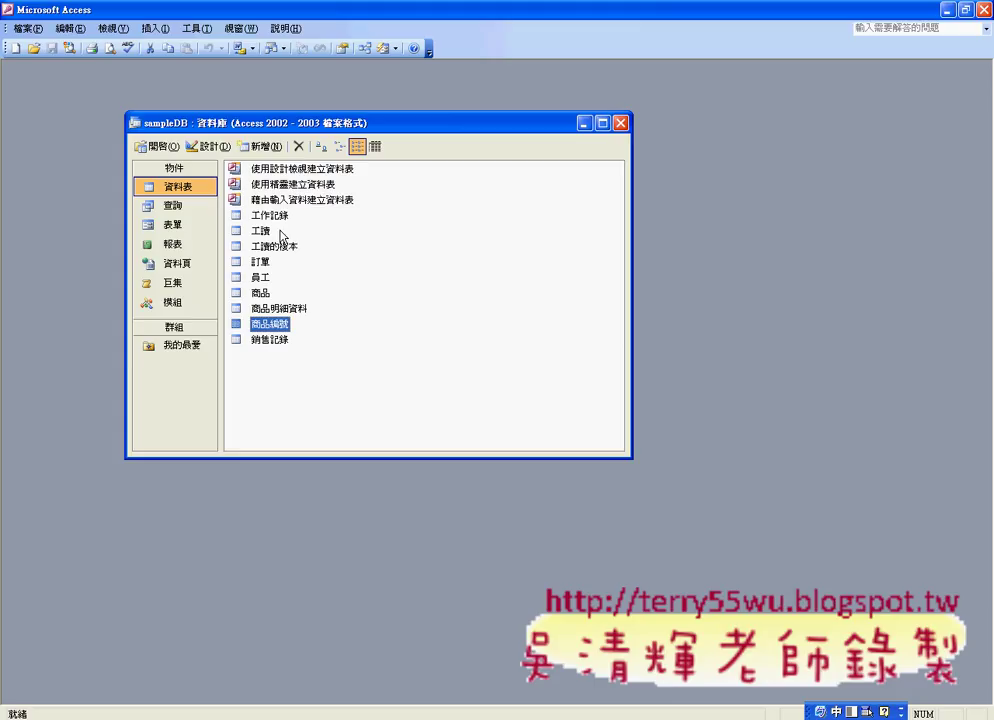
{"action": "double_click", "coordinate": [258, 330]}
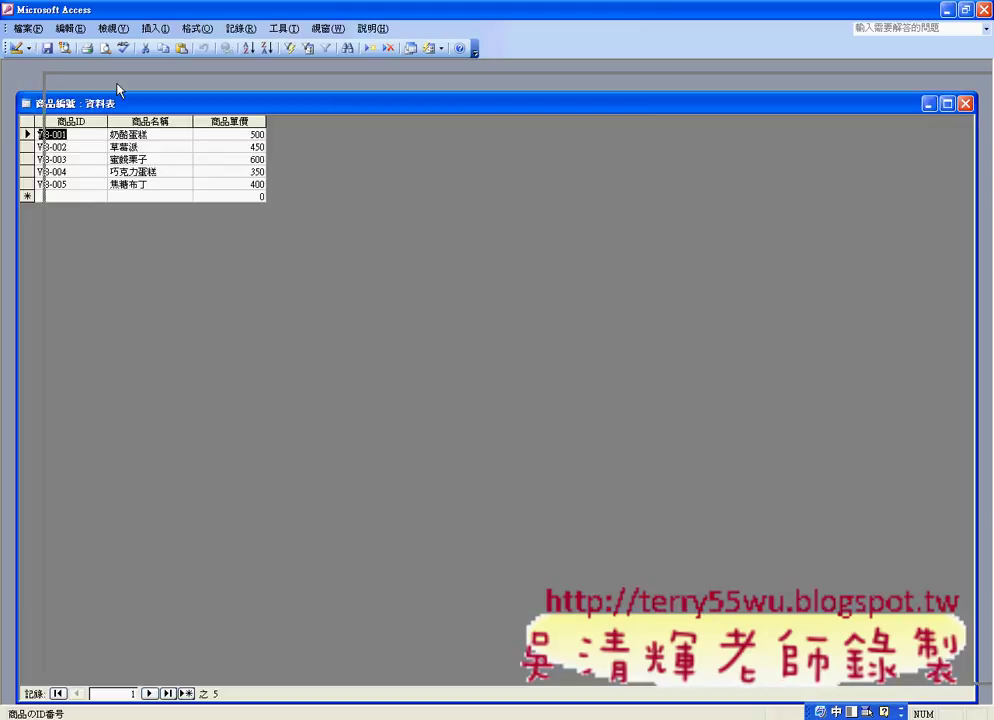
{"action": "left_click_drag", "start_coordinate": [91, 108], "coordinate": [121, 86]}
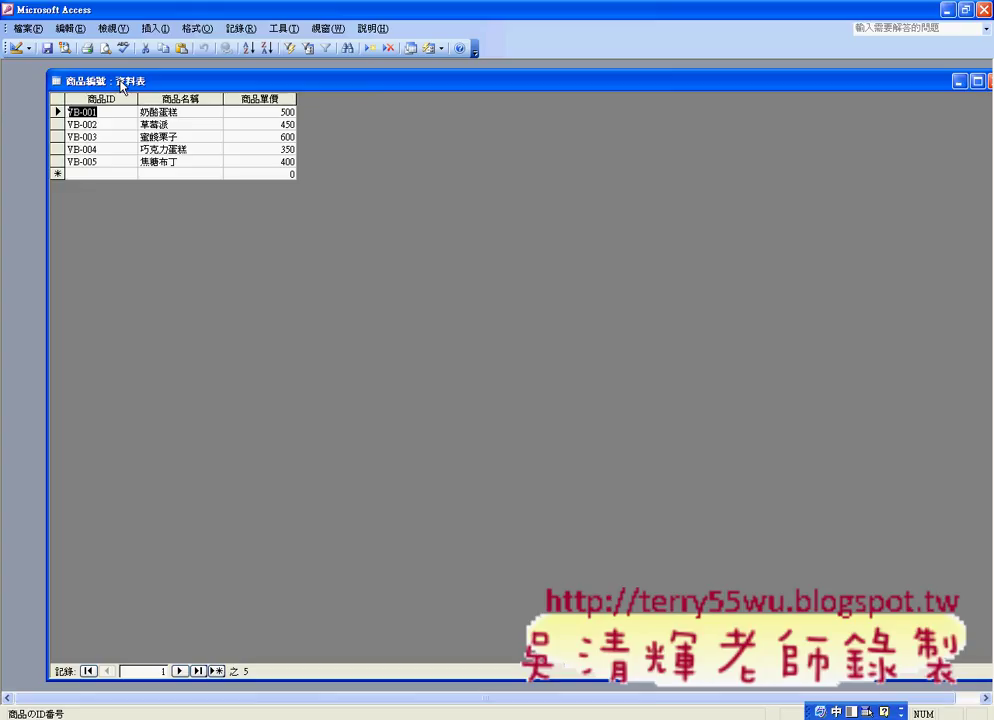
{"action": "double_click", "coordinate": [55, 83]}
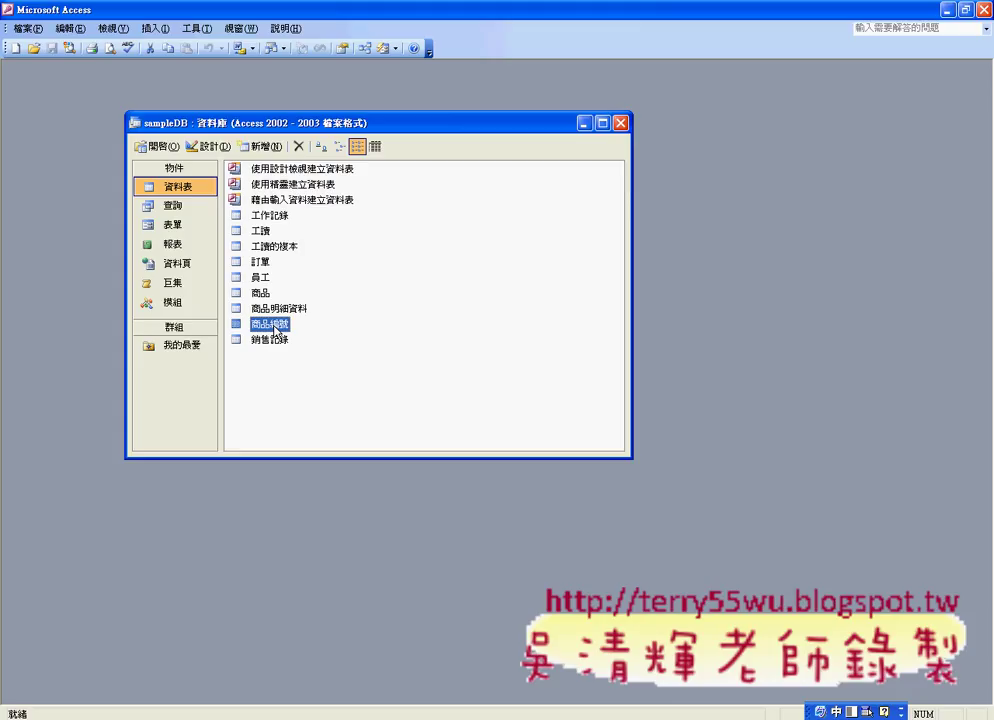
- Start exporting the 商品編號 table with XML (*.xml) as the file type
{"action": "right_click", "coordinate": [276, 330]}
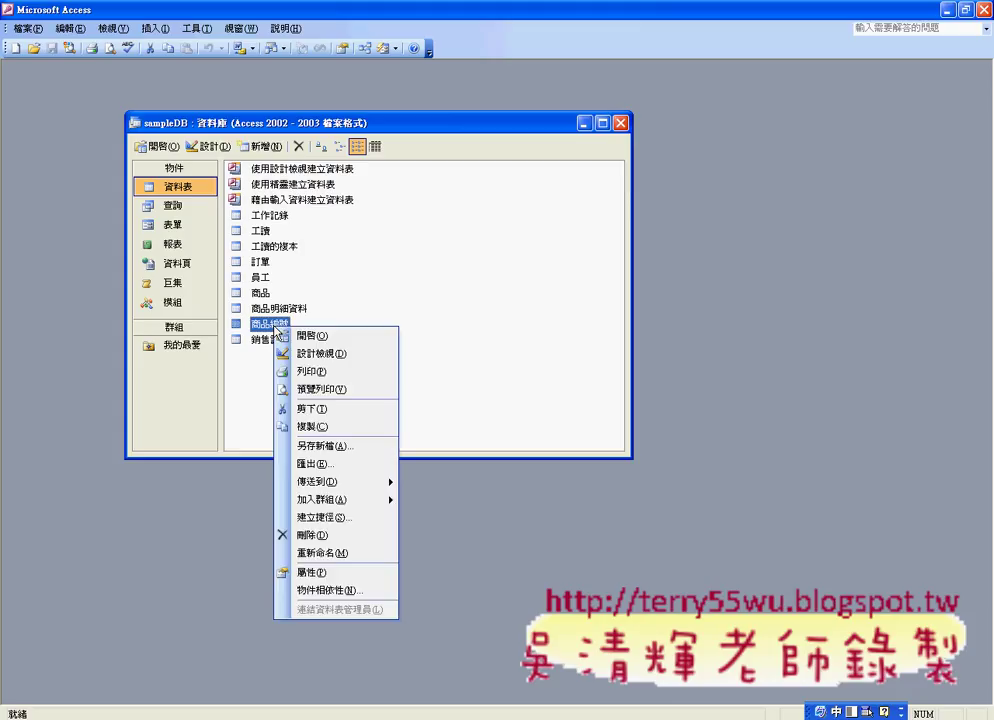
{"action": "left_click", "coordinate": [316, 463]}
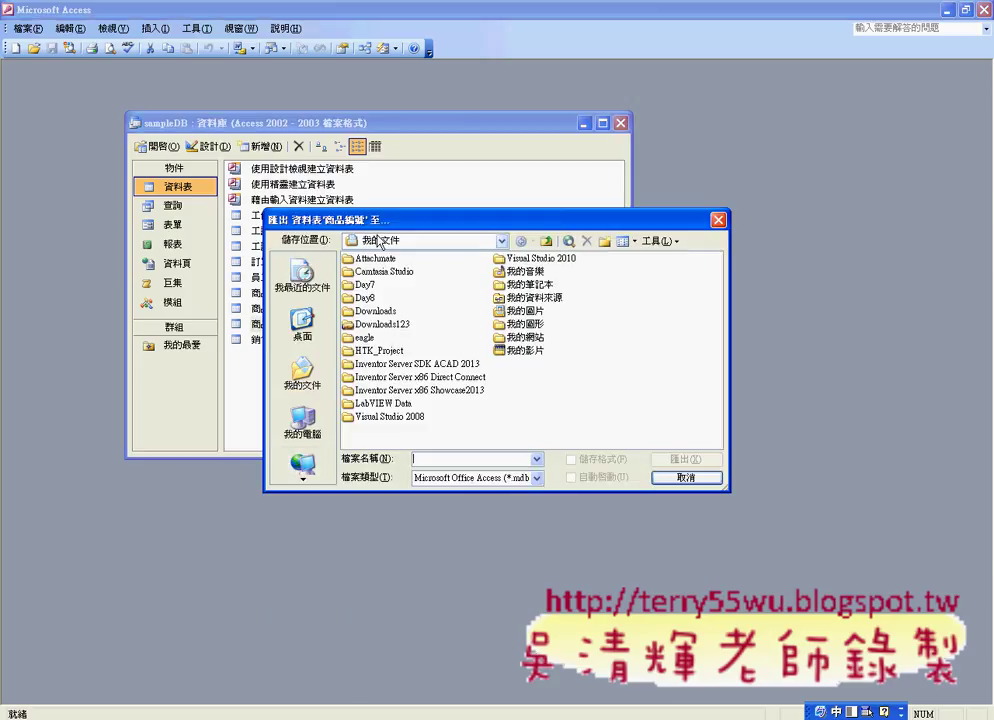
{"action": "left_click_drag", "start_coordinate": [377, 225], "coordinate": [247, 157]}
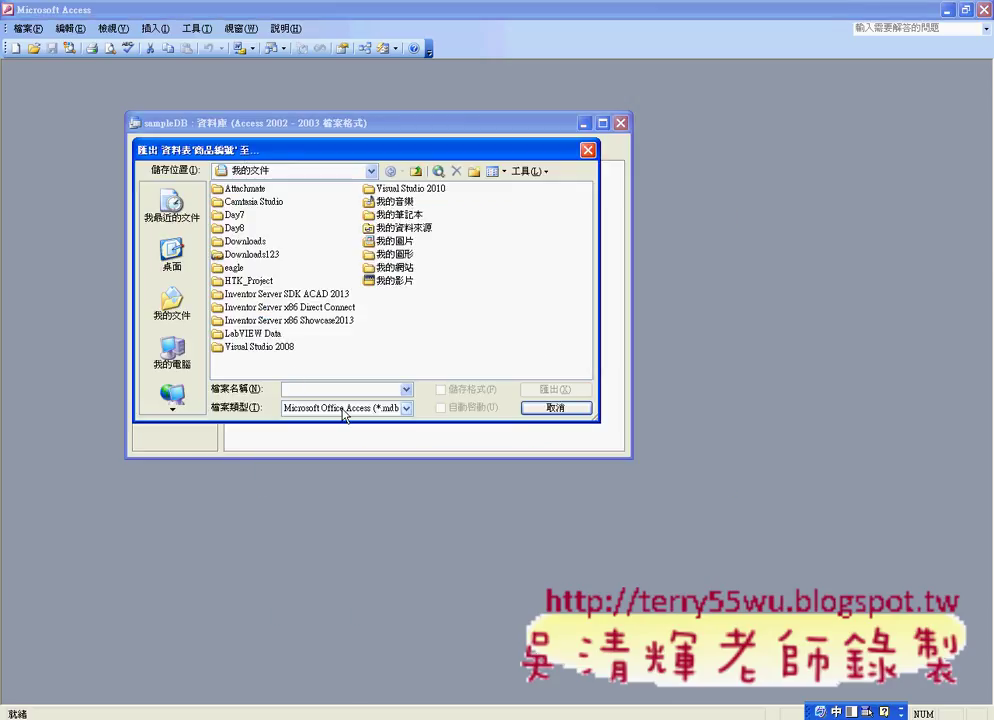
{"action": "left_click", "coordinate": [390, 408]}
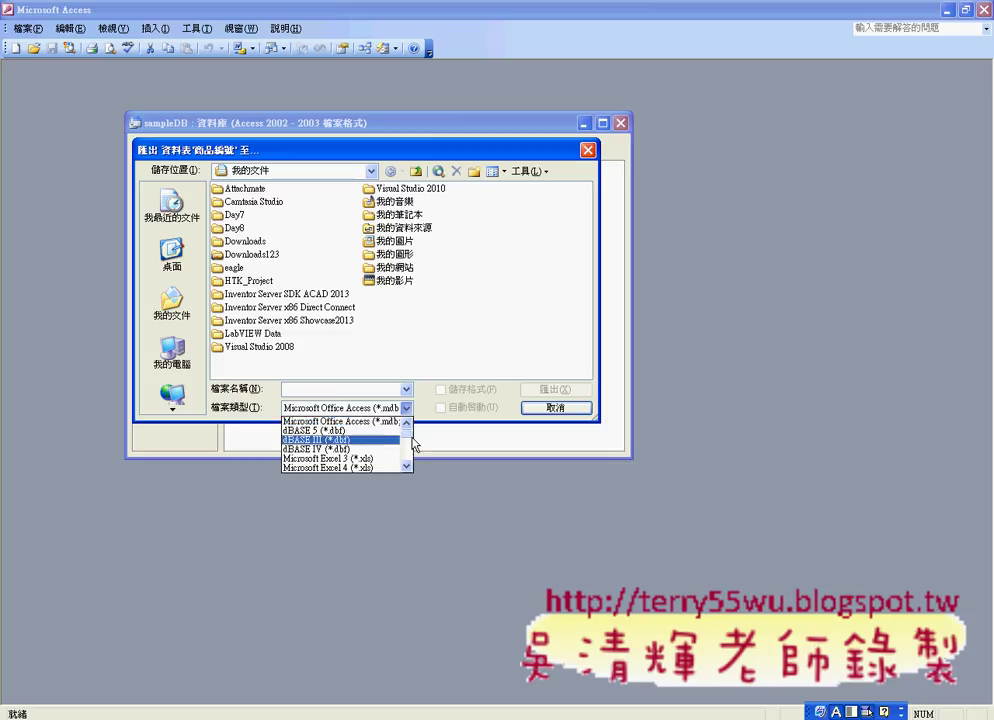
{"action": "left_click_drag", "start_coordinate": [408, 429], "coordinate": [411, 482]}
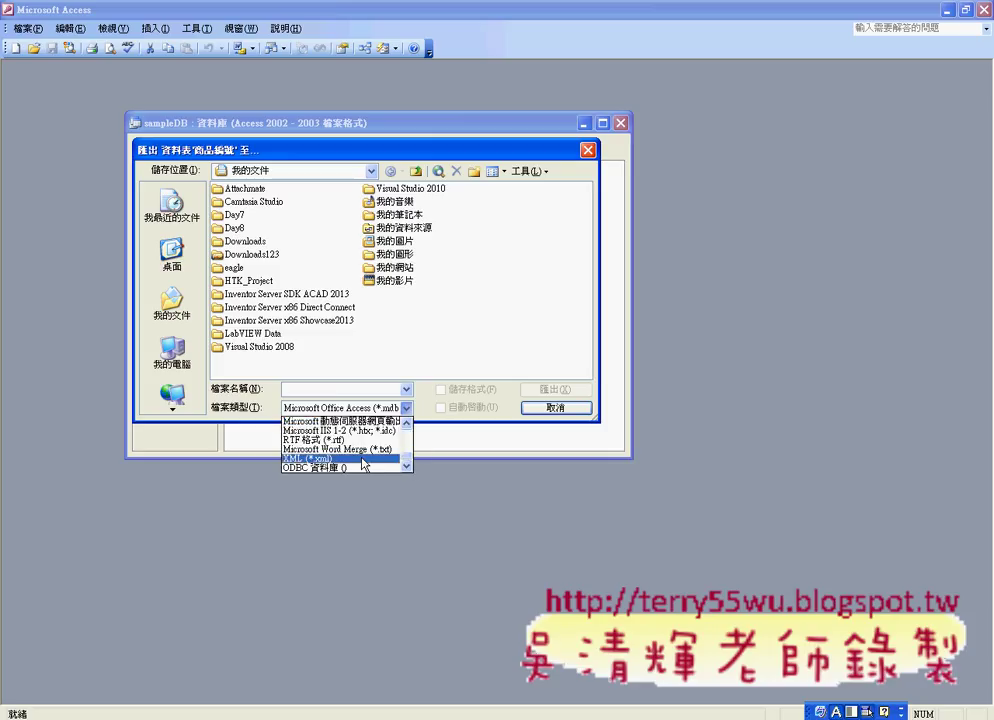
{"action": "left_click", "coordinate": [364, 458]}
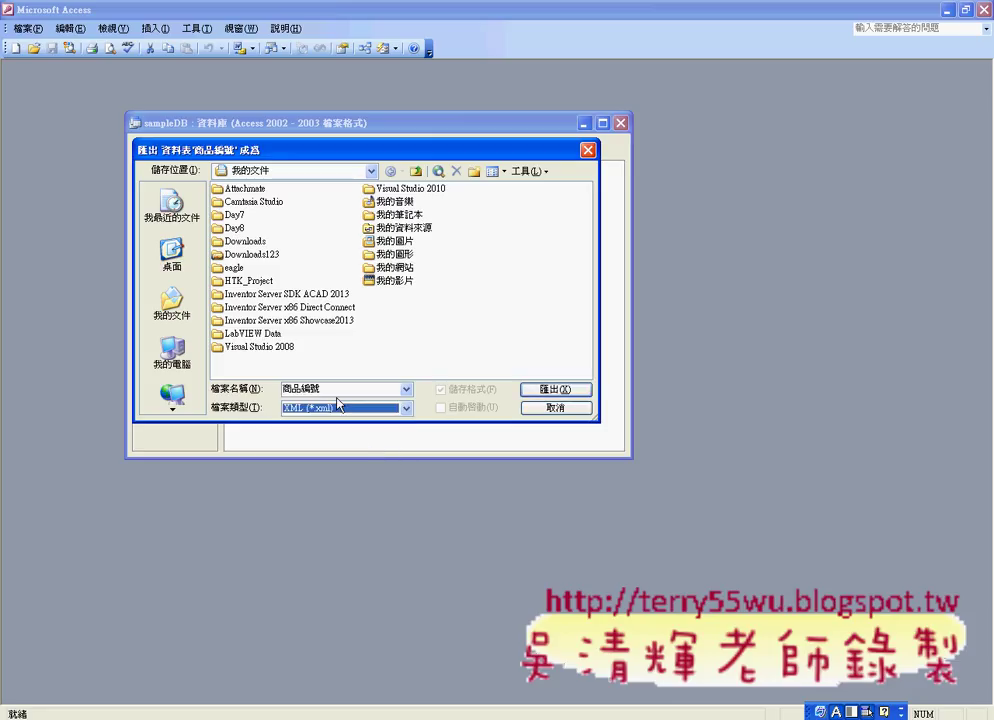
{"action": "left_click", "coordinate": [343, 391]}
- Export it to the desktop as XML data only, without the XSD schema, then minimize Access
{"action": "key", "text": "shift"}
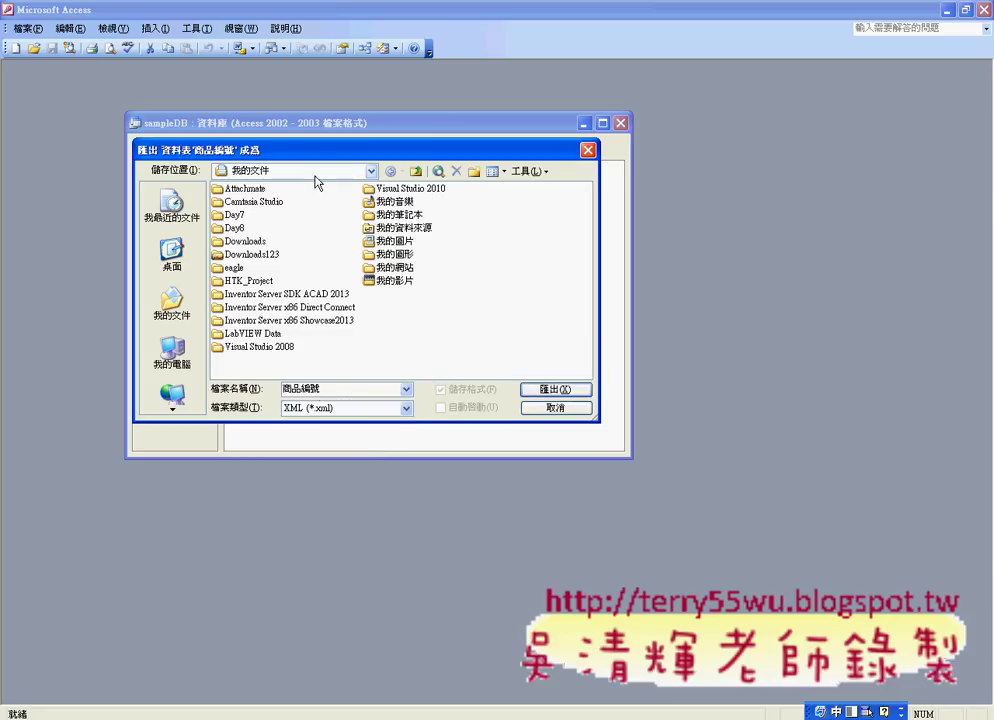
{"action": "left_click", "coordinate": [172, 252]}
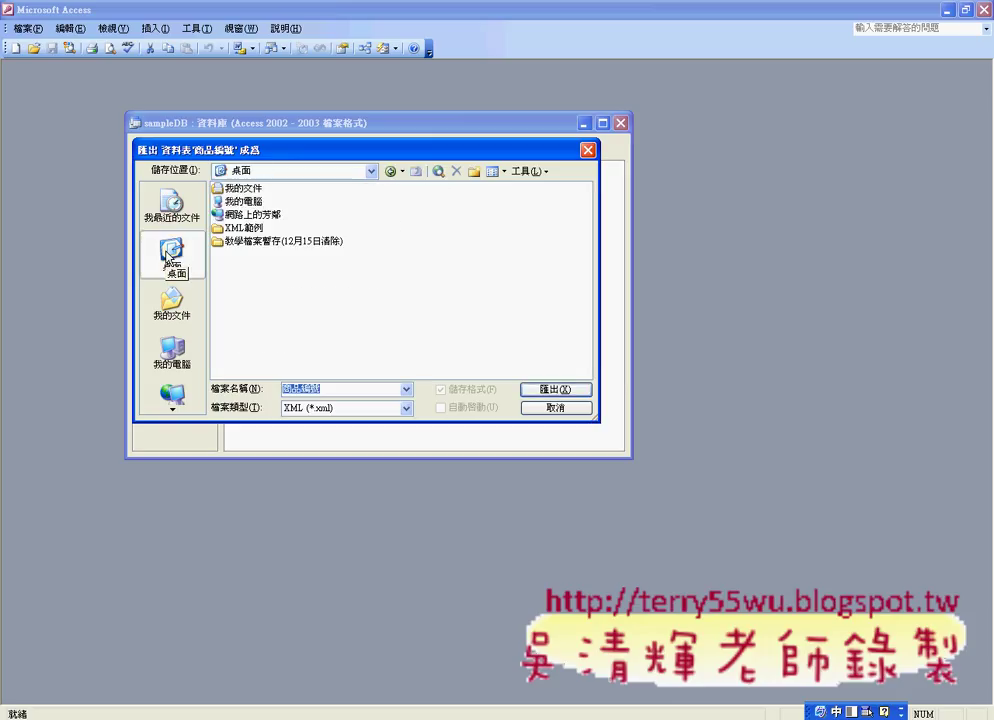
{"action": "left_click", "coordinate": [546, 393]}
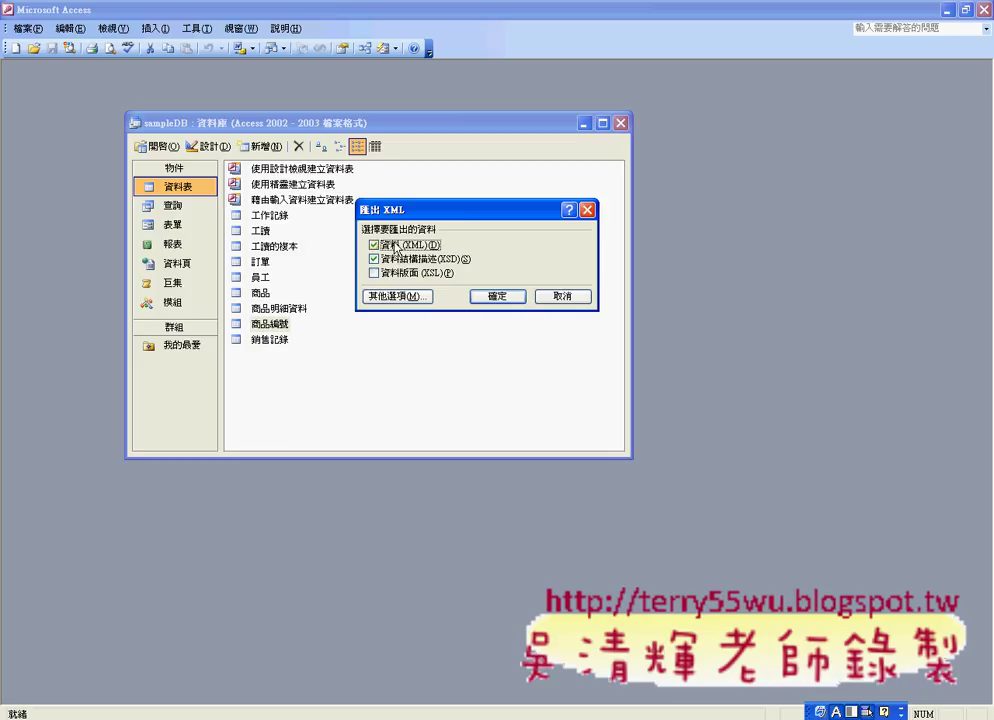
{"action": "left_click", "coordinate": [424, 258]}
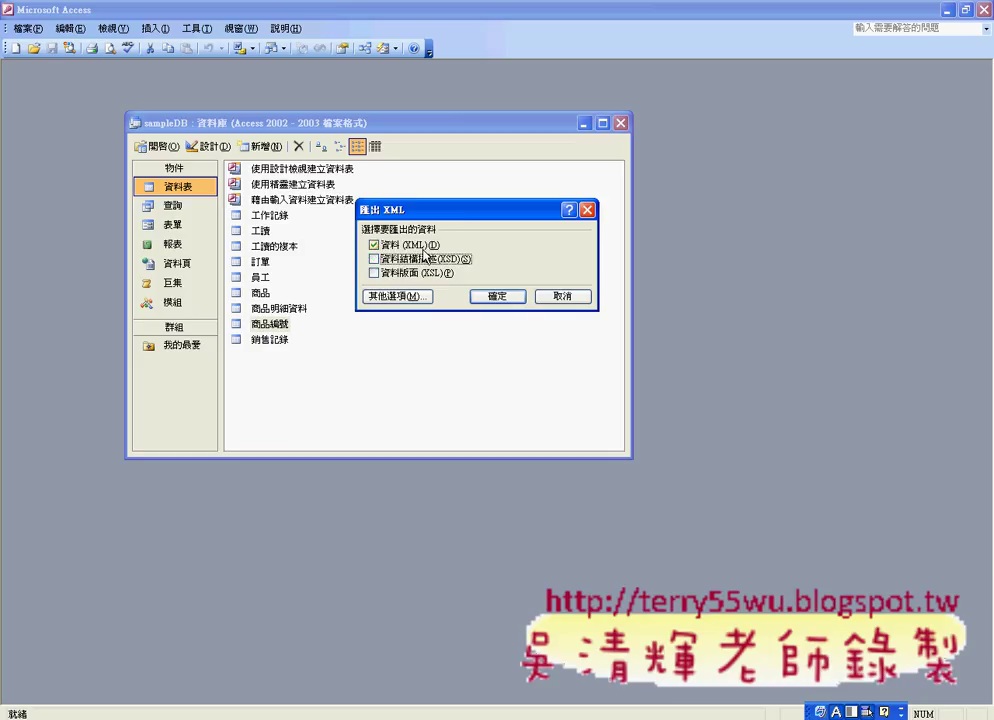
{"action": "left_click", "coordinate": [497, 296]}
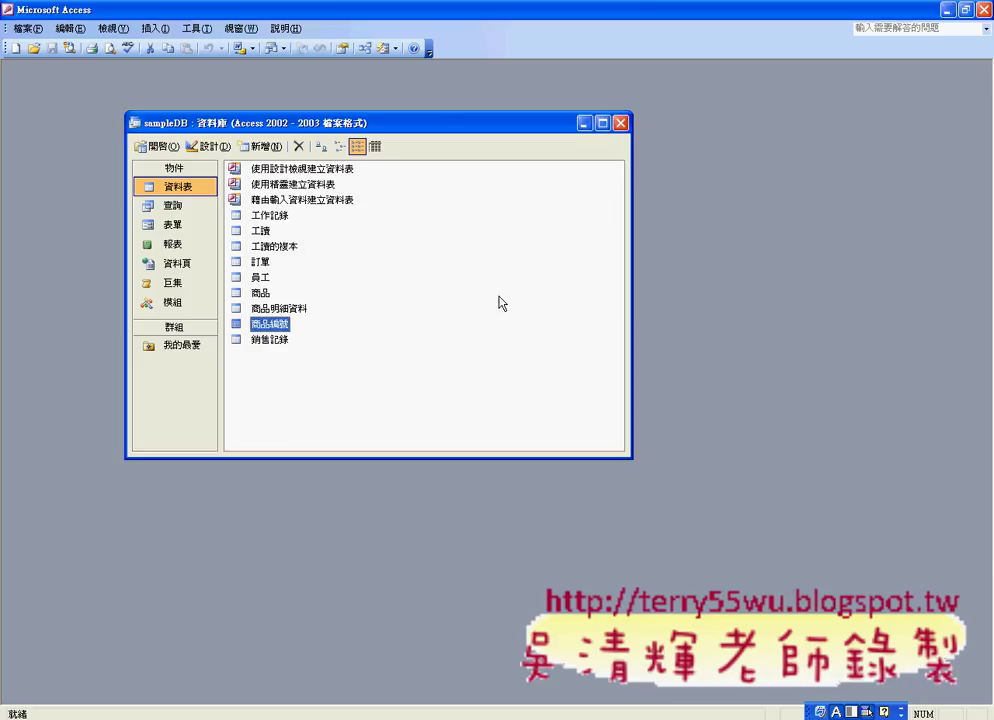
{"action": "left_click", "coordinate": [948, 10]}
- Close the XML範例 folder window and select the exported XML file on the desktop
{"action": "left_click", "coordinate": [730, 154]}
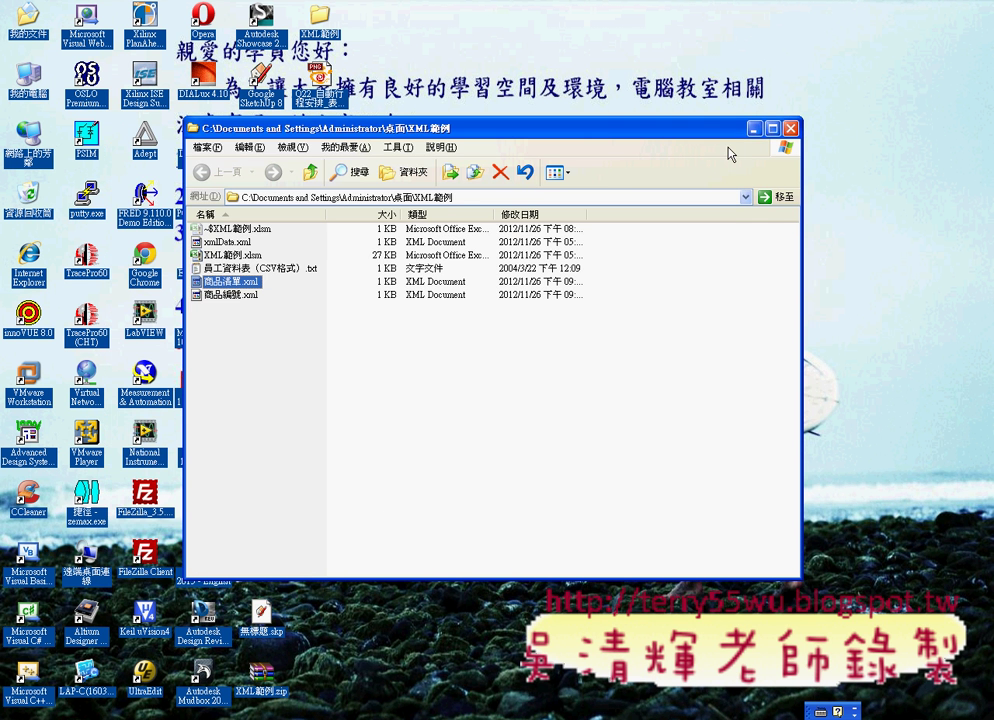
{"action": "left_click", "coordinate": [790, 128]}
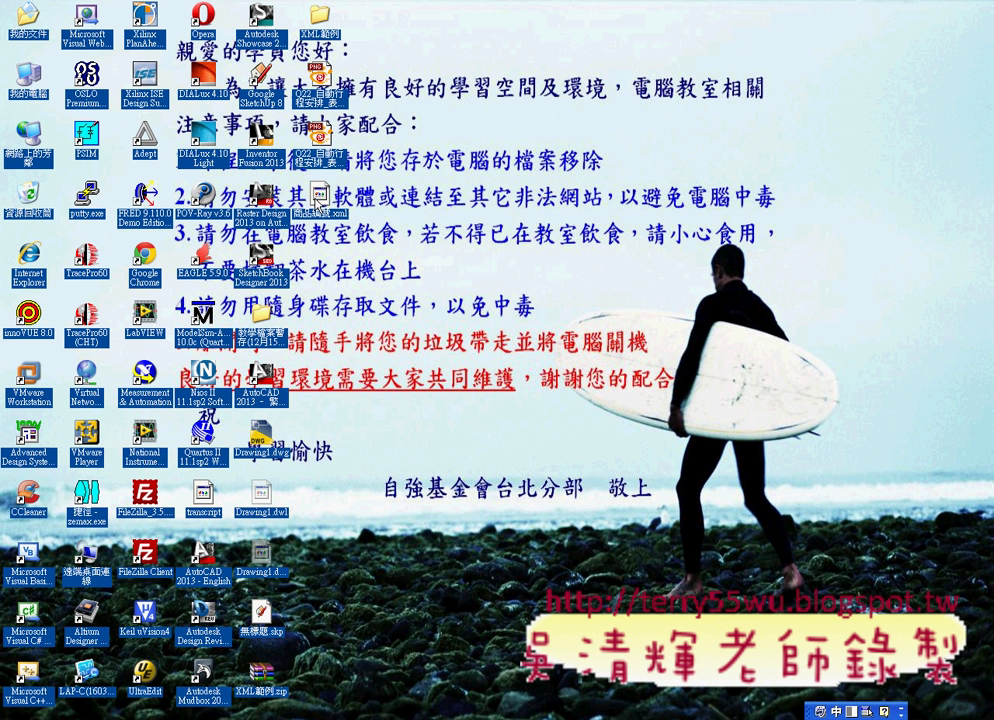
{"action": "left_click", "coordinate": [319, 194]}
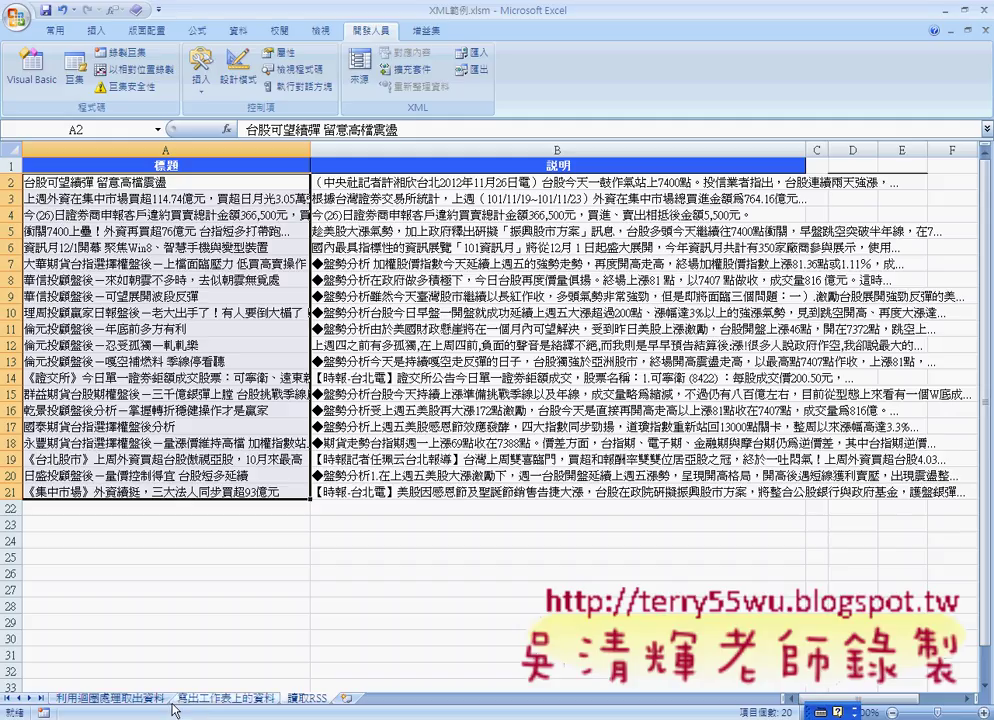
- Switch to the 寫出工作表上的資料 sheet and select the product data in B3:D7
{"action": "left_click", "coordinate": [218, 698]}
{"action": "left_click", "coordinate": [229, 413]}
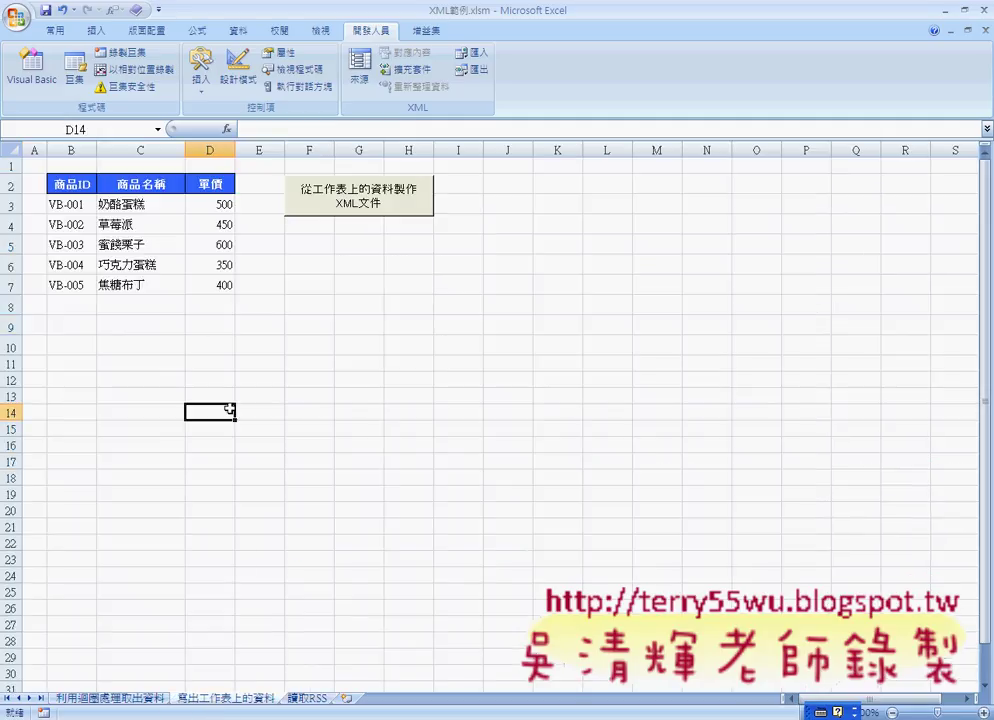
{"action": "mouse_move", "coordinate": [80, 204]}
{"action": "left_mouse_down"}
{"action": "mouse_move", "coordinate": [116, 241]}
{"action": "mouse_move", "coordinate": [209, 284]}
{"action": "left_mouse_up"}
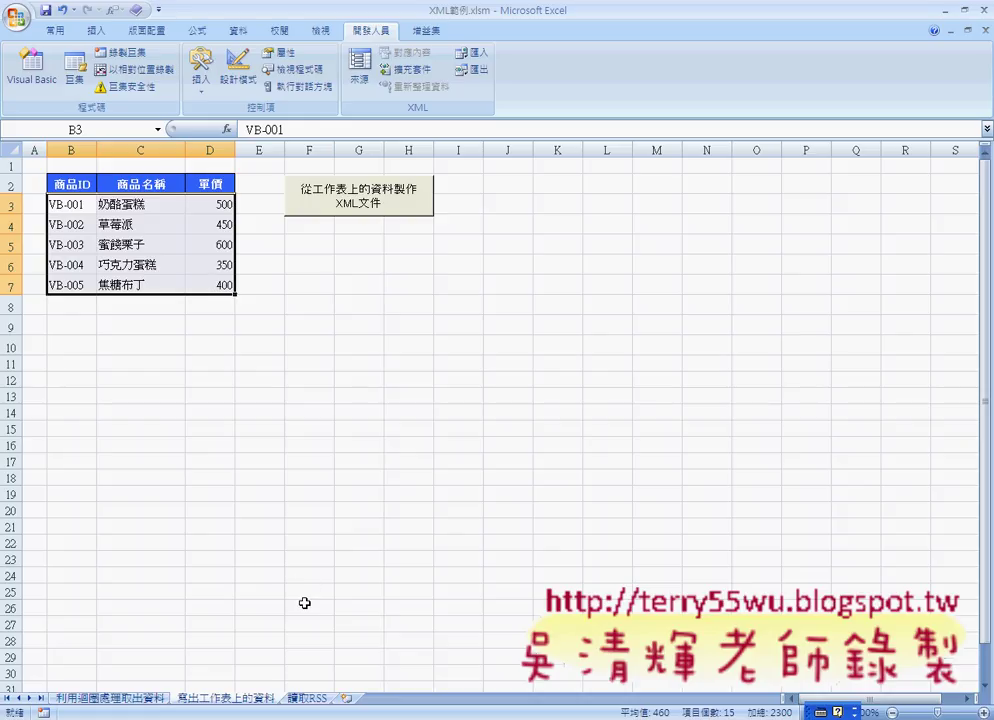
- Open the Visual Basic Editor in a smaller window and scroll to the 儲存工作表式的資料 procedure
{"action": "key", "text": "alt+F11"}
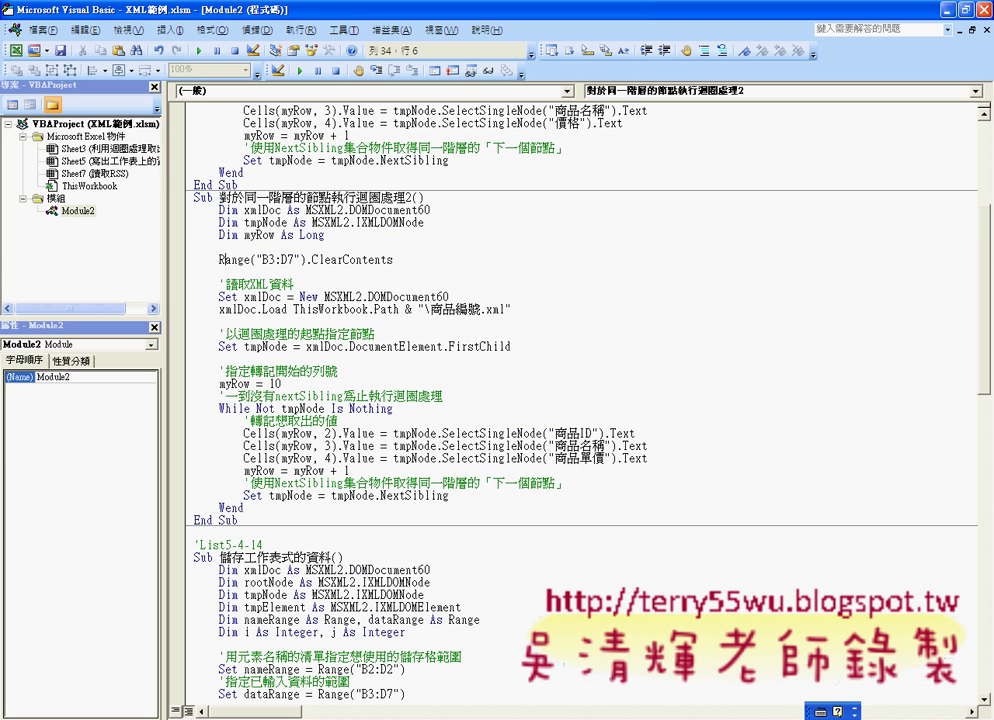
{"action": "double_click", "coordinate": [380, 9]}
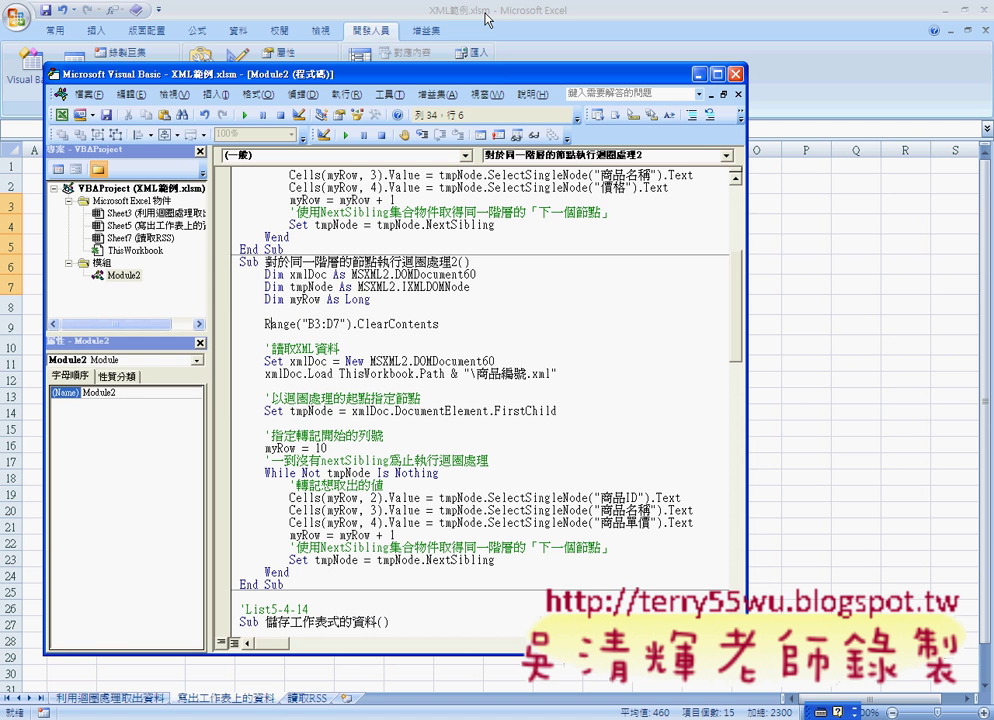
{"action": "left_click_drag", "start_coordinate": [444, 68], "coordinate": [711, 84]}
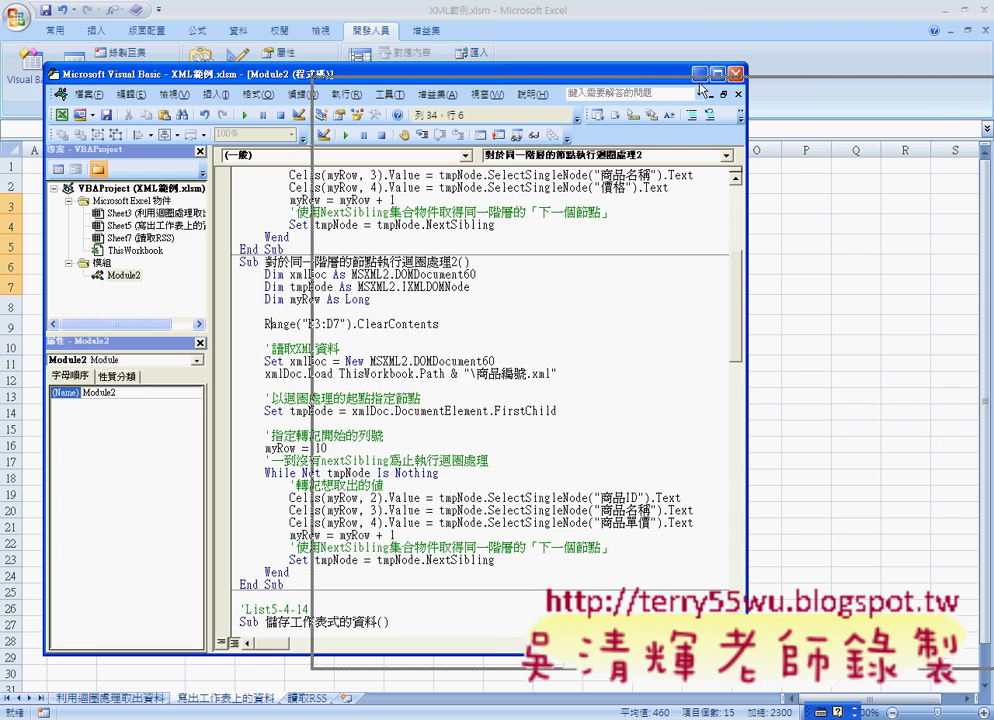
{"action": "scroll", "coordinate": [545, 375], "scroll_direction": "down", "scroll_amount": 4}
{"action": "scroll", "coordinate": [545, 375], "scroll_direction": "down", "scroll_amount": 3}
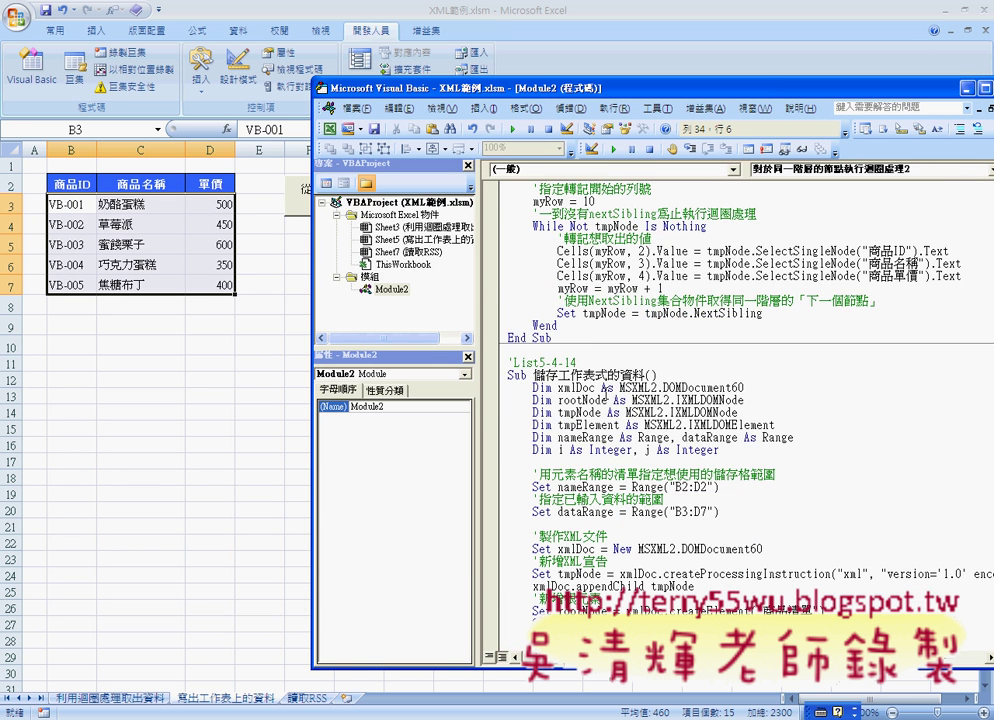
{"action": "scroll", "coordinate": [545, 375], "scroll_direction": "down", "scroll_amount": 1}
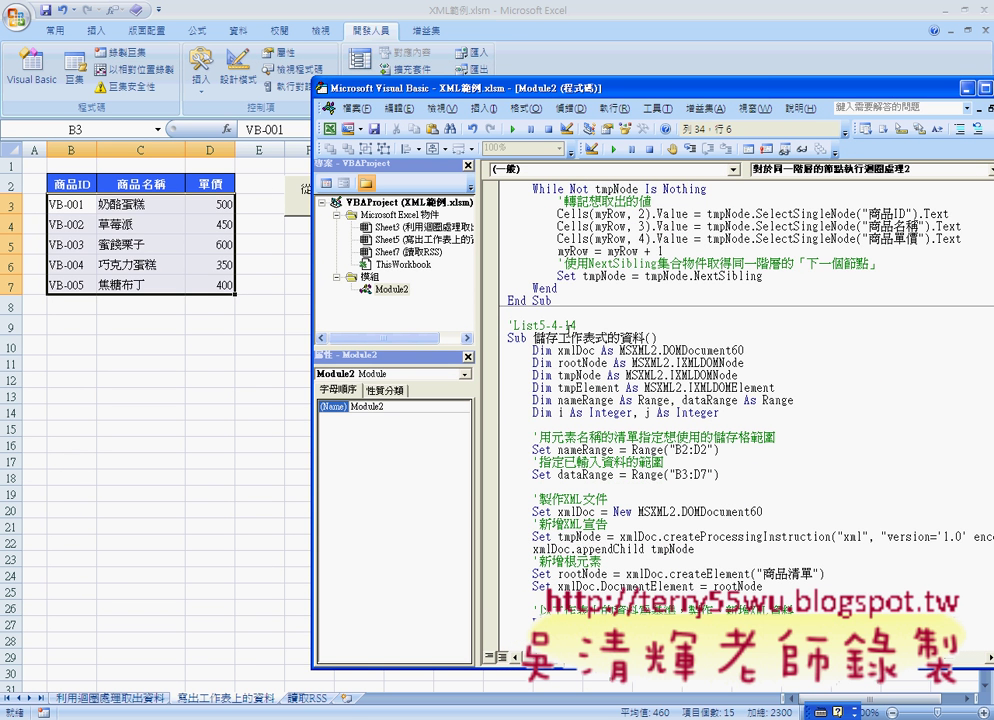
{"action": "scroll", "coordinate": [640, 400], "scroll_direction": "down", "scroll_amount": 1}
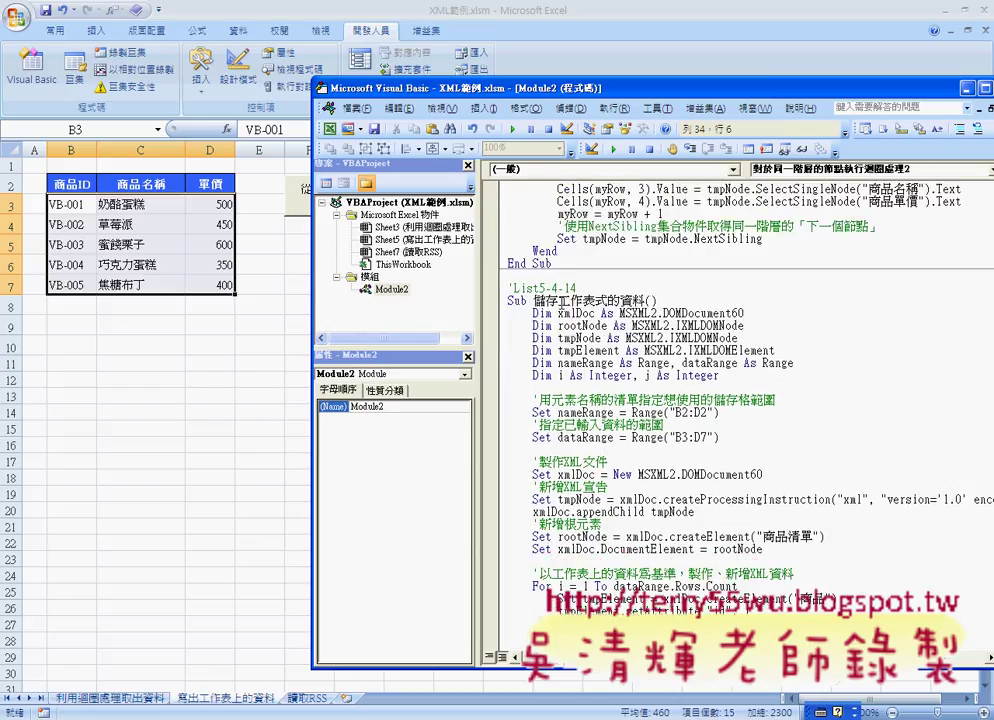
- Resize the editor beside the product table and select the line setting nameRange to B2:D2
{"action": "mouse_move", "coordinate": [547, 300]}
{"action": "left_mouse_down"}
{"action": "mouse_move", "coordinate": [661, 312]}
{"action": "mouse_move", "coordinate": [657, 300]}
{"action": "left_mouse_up"}
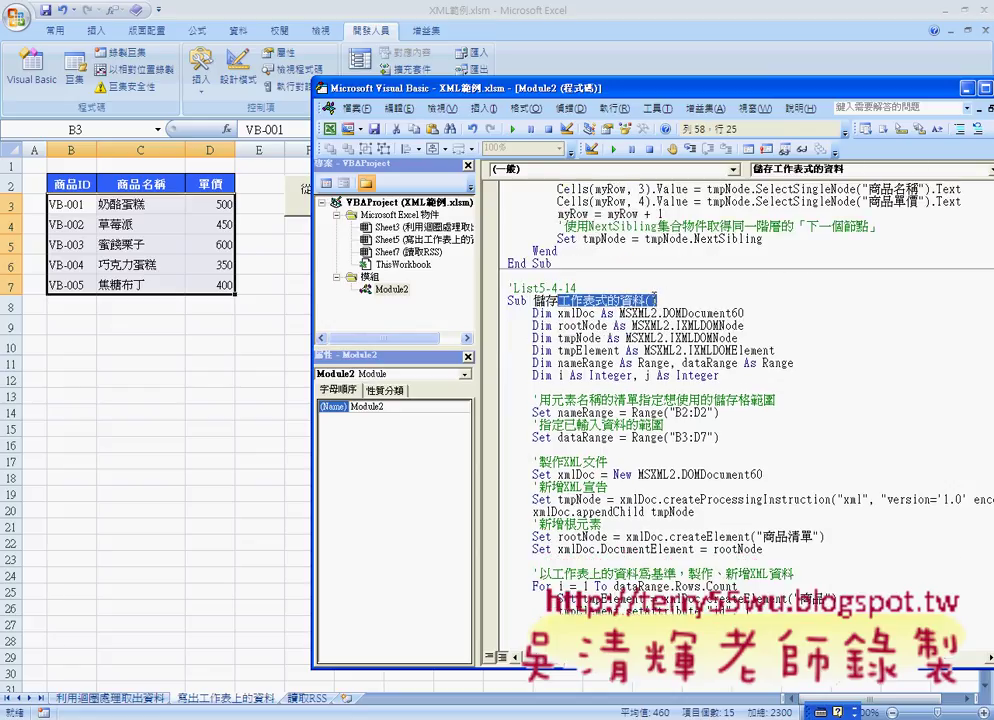
{"action": "left_click_drag", "start_coordinate": [608, 90], "coordinate": [612, 68]}
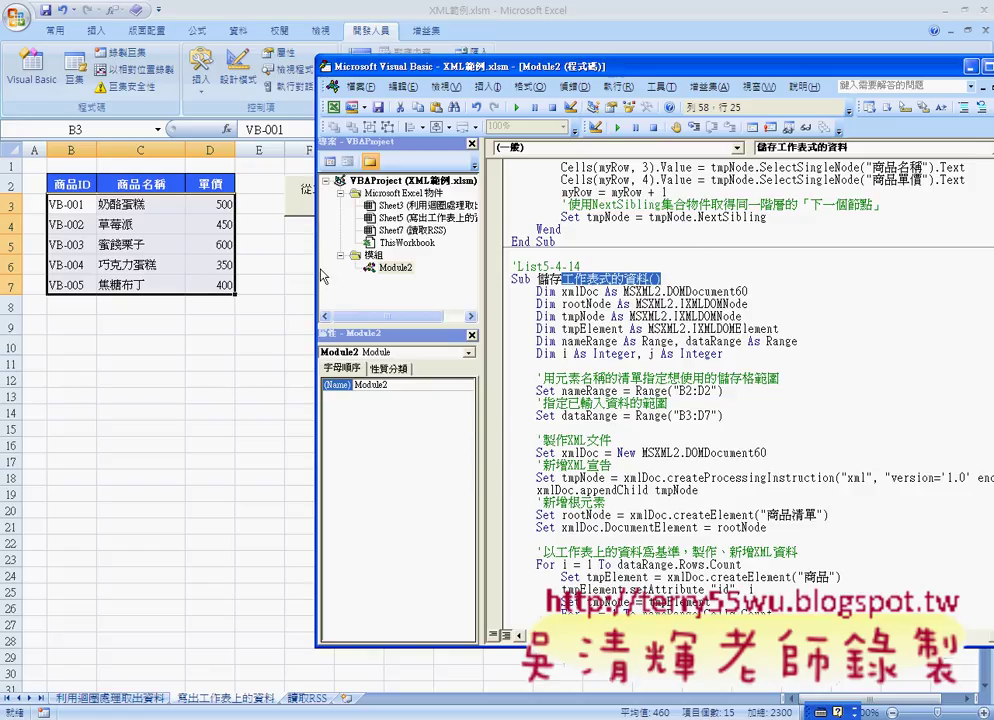
{"action": "left_click_drag", "start_coordinate": [318, 268], "coordinate": [433, 268]}
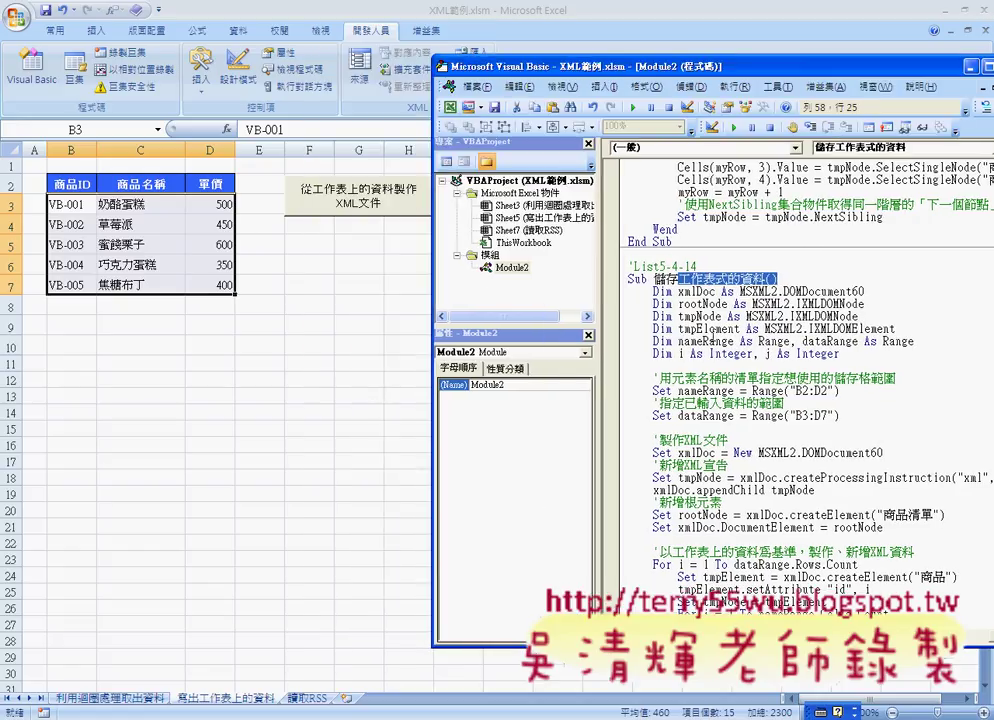
{"action": "left_click_drag", "start_coordinate": [650, 391], "coordinate": [857, 390]}
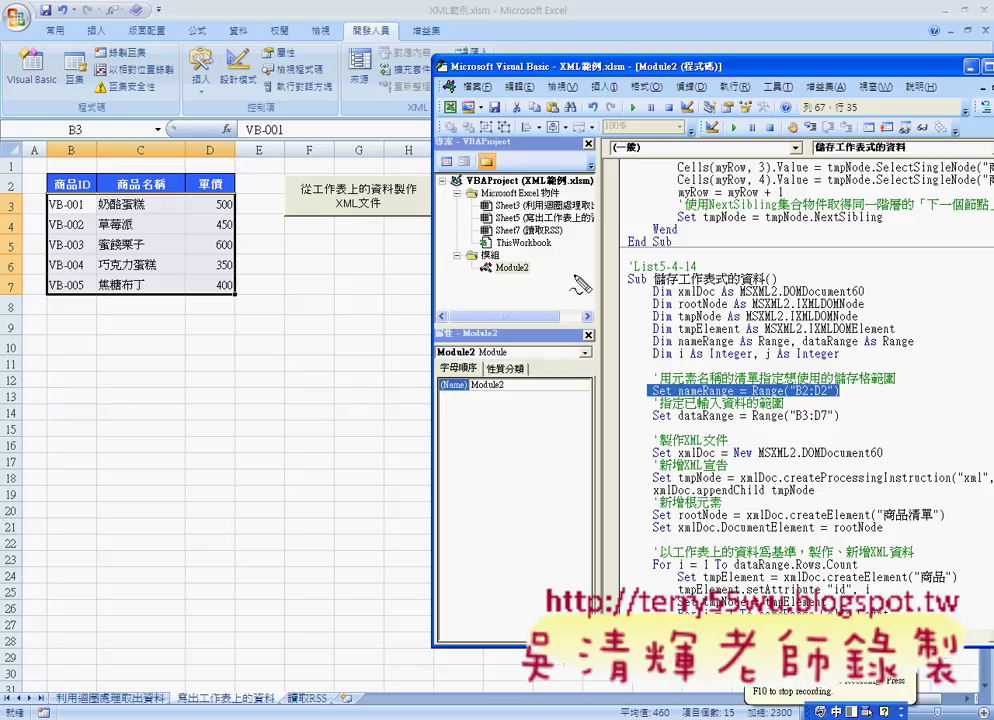
{"action": "mouse_move", "coordinate": [234, 198]}
{"action": "left_mouse_down"}
{"action": "mouse_move", "coordinate": [63, 205]}
{"action": "mouse_move", "coordinate": [133, 206]}
{"action": "left_mouse_up"}
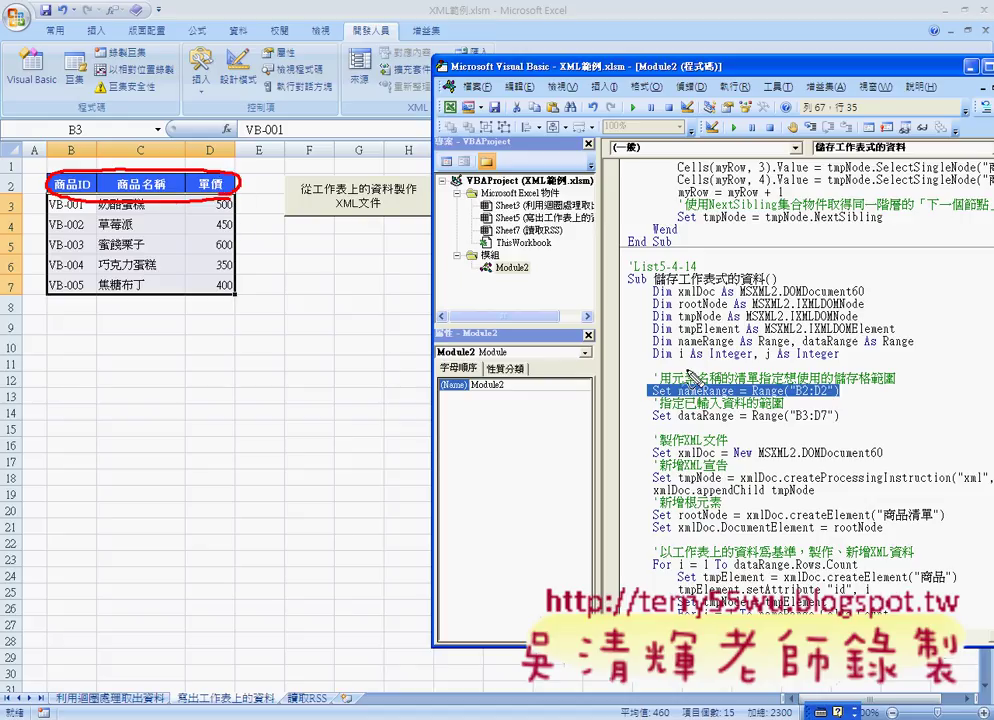
{"action": "mouse_move", "coordinate": [837, 390]}
{"action": "left_mouse_down"}
{"action": "mouse_move", "coordinate": [812, 391]}
{"action": "mouse_move", "coordinate": [850, 395]}
{"action": "left_mouse_up"}
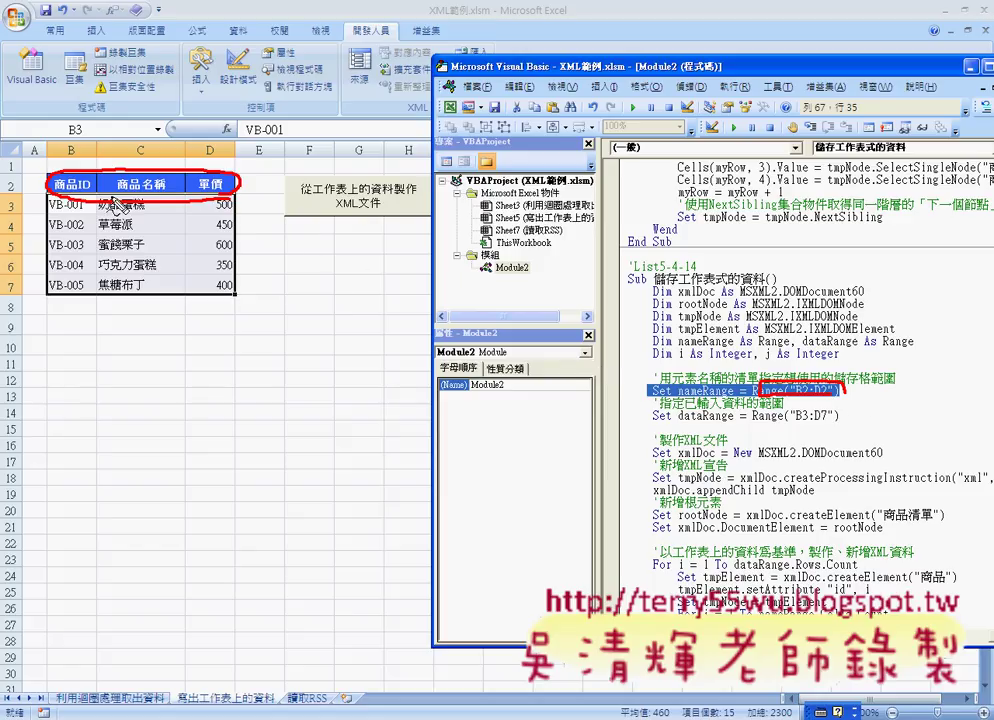
{"action": "left_click_drag", "start_coordinate": [768, 428], "coordinate": [850, 410]}
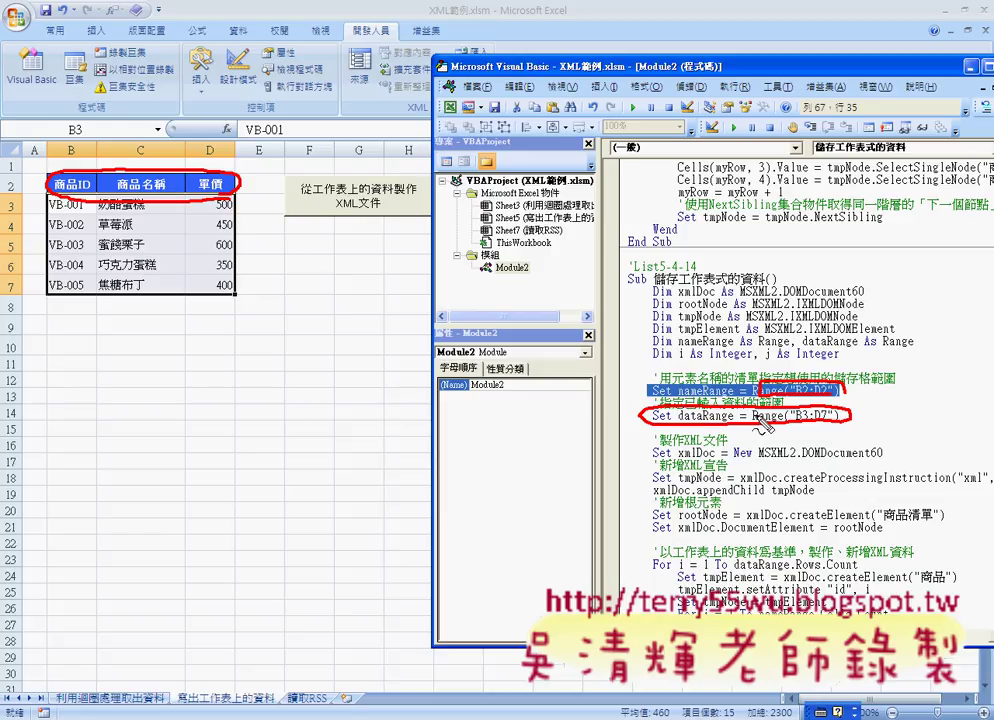
{"action": "key", "text": "ctrl+z"}
{"action": "key", "text": "ctrl+z"}
{"action": "key", "text": "ctrl+z"}
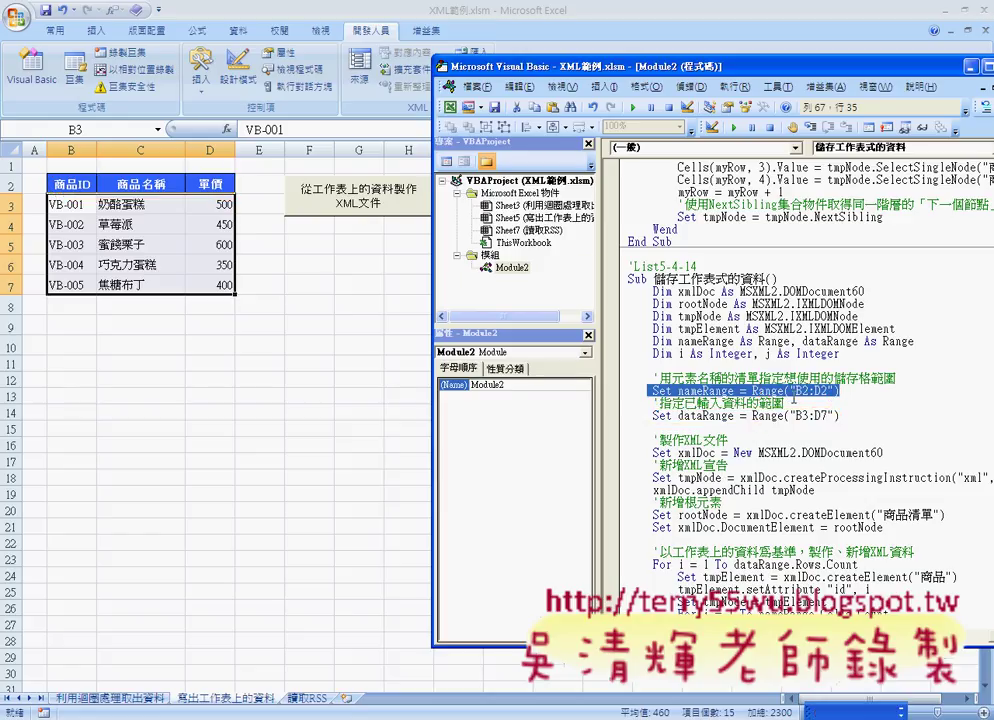
{"action": "key", "text": "Down"}
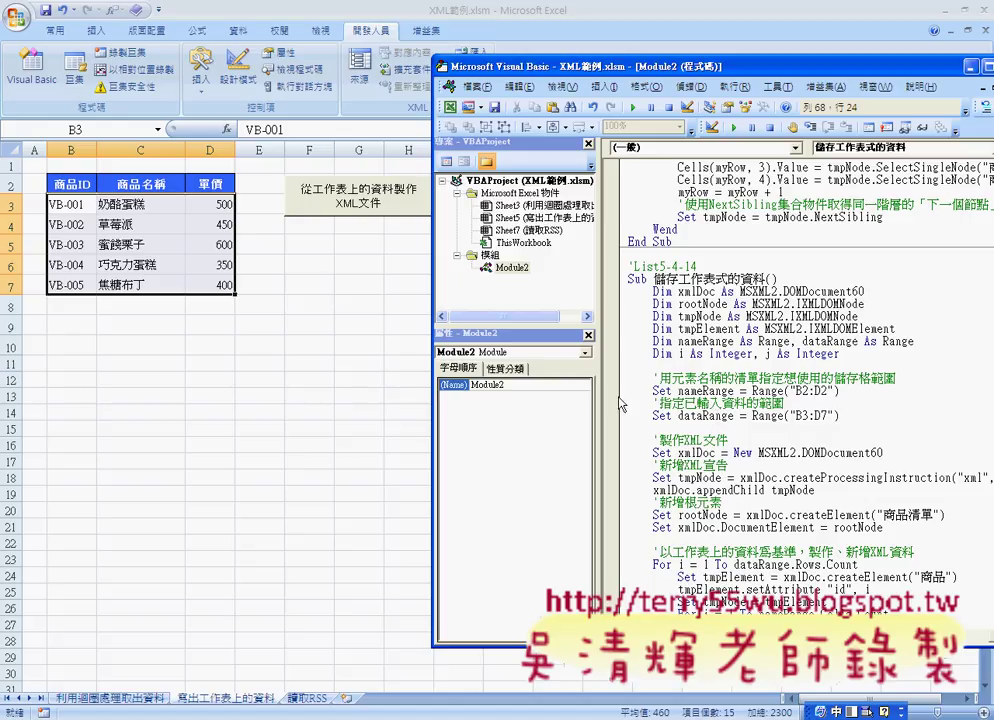
{"action": "left_click_drag", "start_coordinate": [597, 396], "coordinate": [532, 396]}
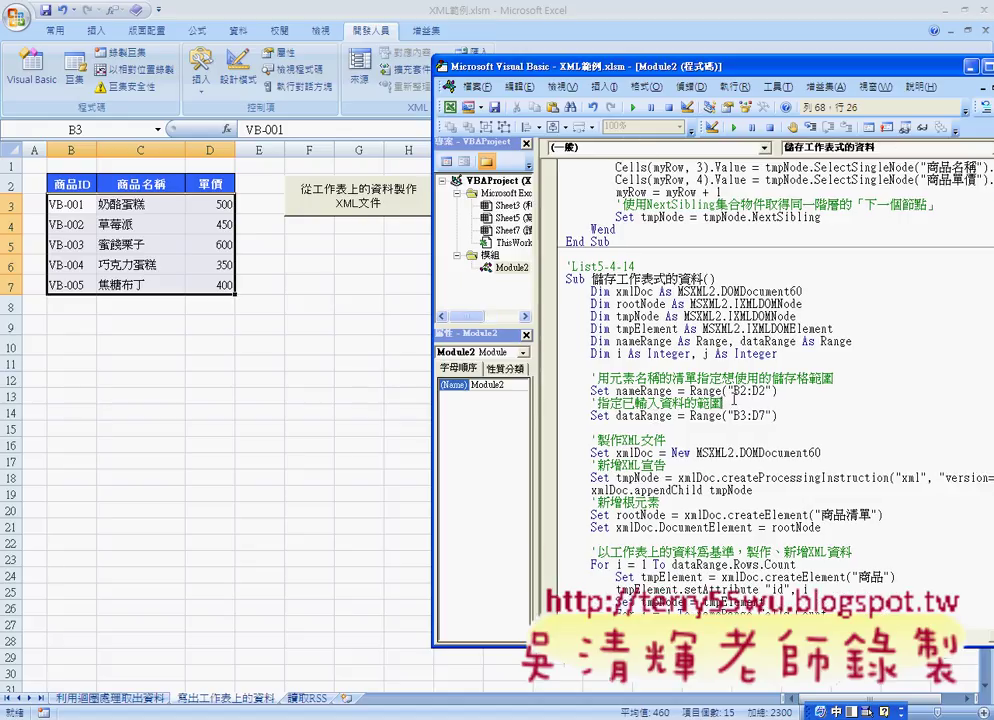
{"action": "scroll", "coordinate": [733, 399], "scroll_direction": "down", "scroll_amount": 1}
{"action": "scroll", "coordinate": [733, 399], "scroll_direction": "down", "scroll_amount": 1}
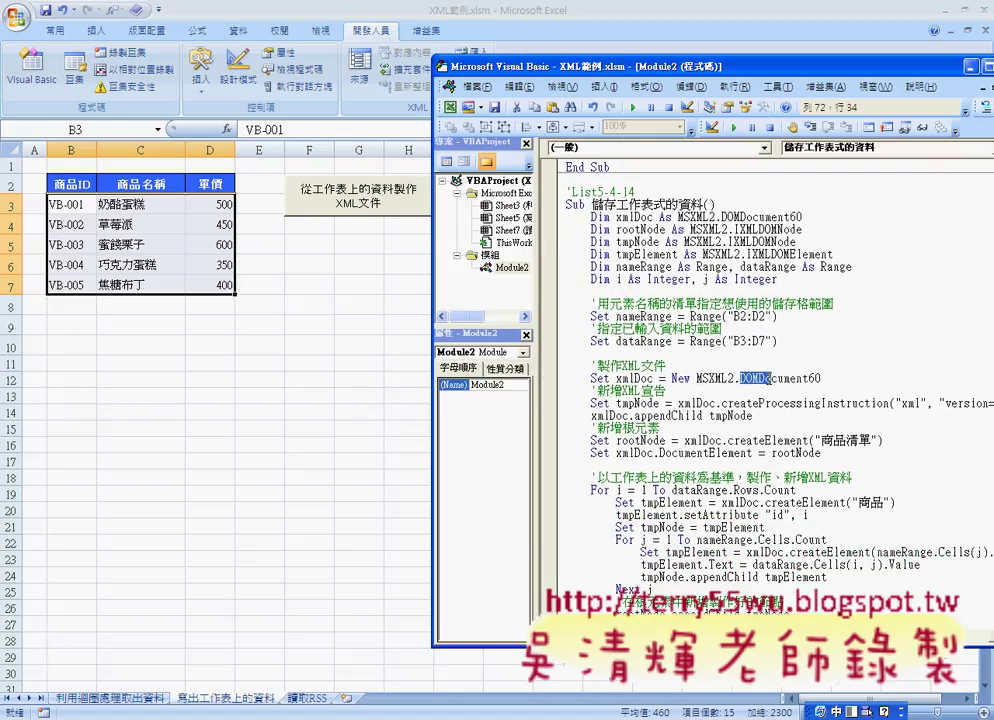
{"action": "left_click", "coordinate": [718, 378]}
{"action": "double_click", "coordinate": [718, 378]}
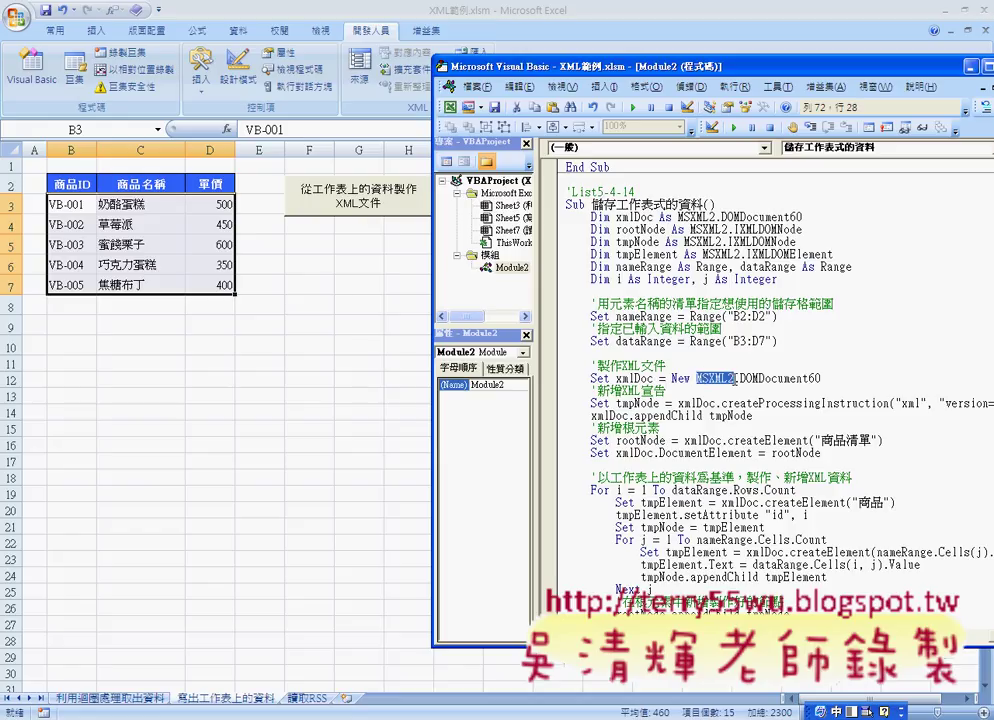
{"action": "scroll", "coordinate": [735, 378], "scroll_direction": "down", "scroll_amount": 2}
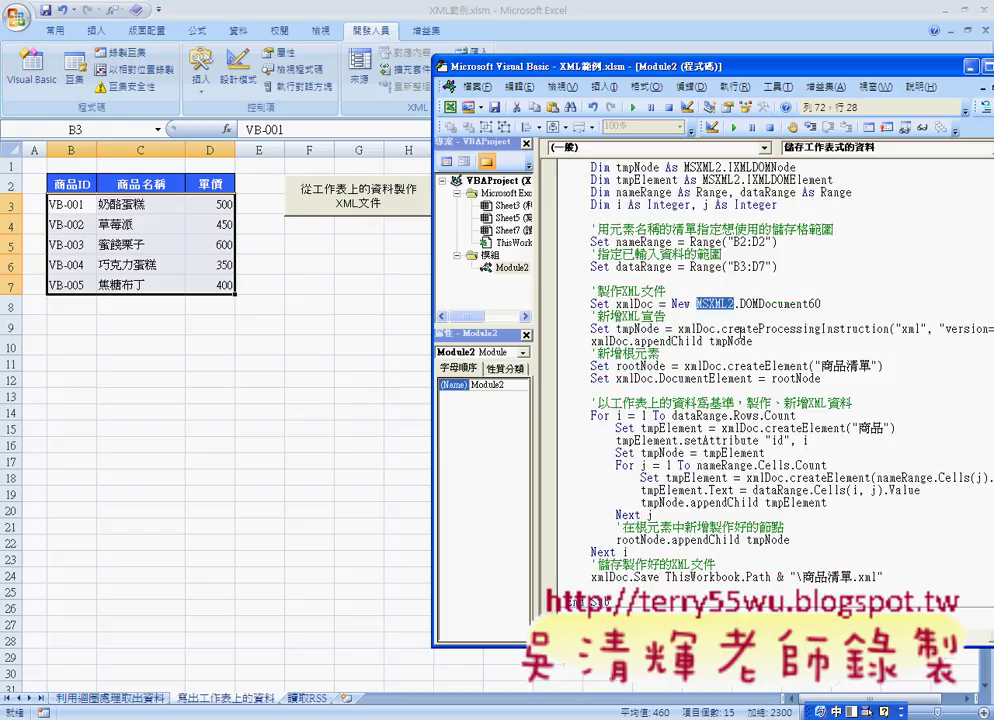
{"action": "left_click_drag", "start_coordinate": [534, 320], "coordinate": [476, 320]}
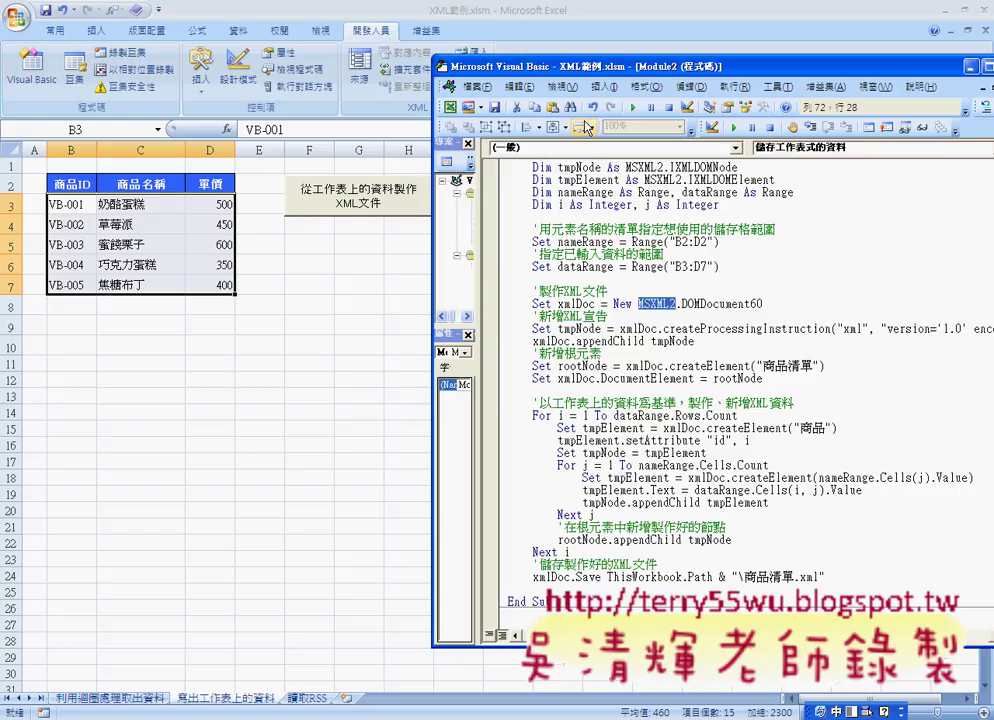
{"action": "left_click_drag", "start_coordinate": [606, 73], "coordinate": [496, 76]}
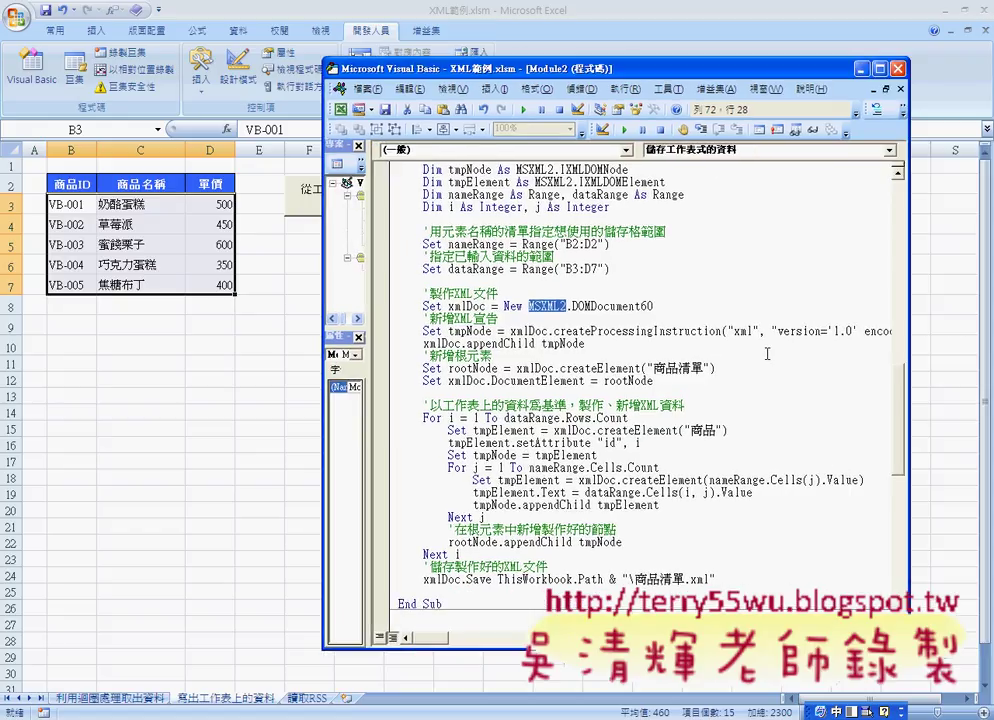
{"action": "scroll", "coordinate": [617, 330], "scroll_direction": "down", "scroll_amount": 1}
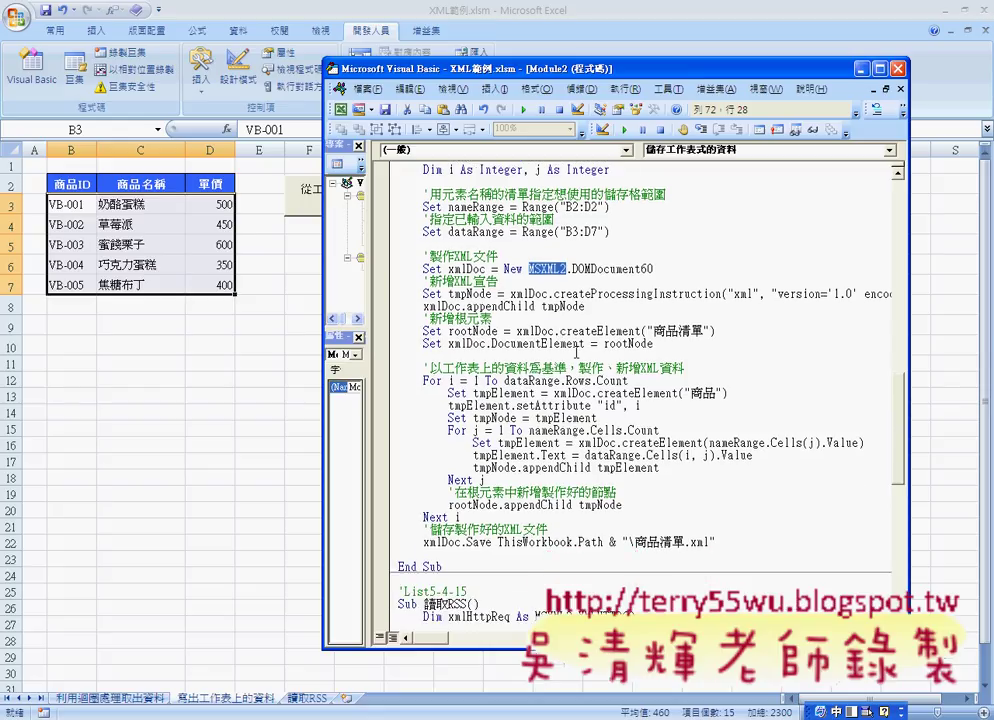
{"action": "left_click_drag", "start_coordinate": [652, 331], "coordinate": [705, 331]}
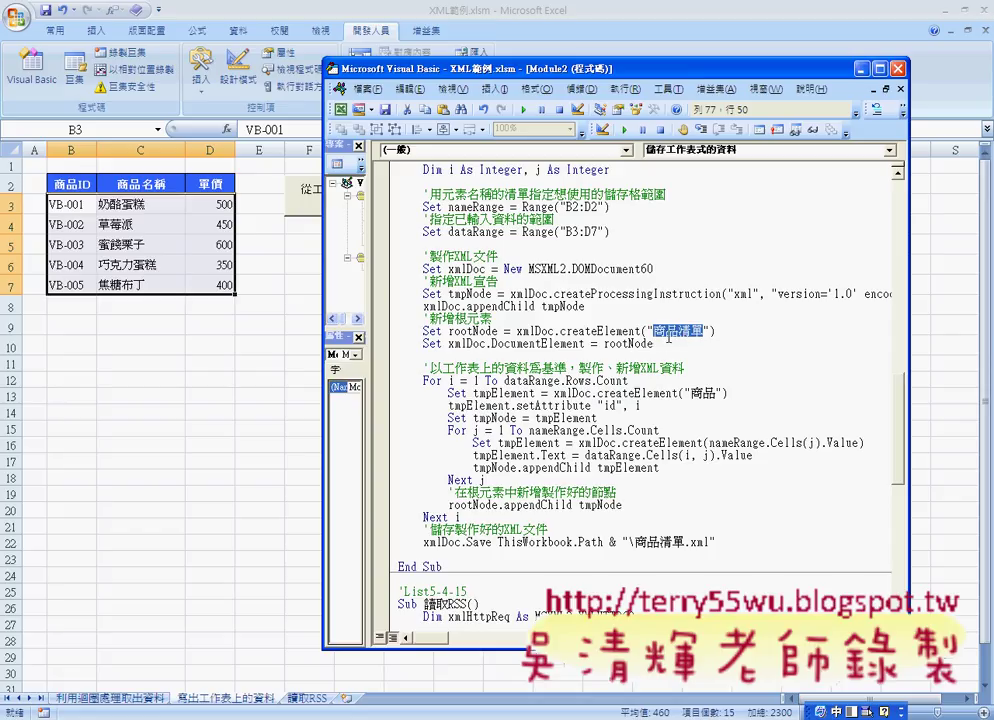
{"action": "left_click_drag", "start_coordinate": [690, 393], "coordinate": [716, 393]}
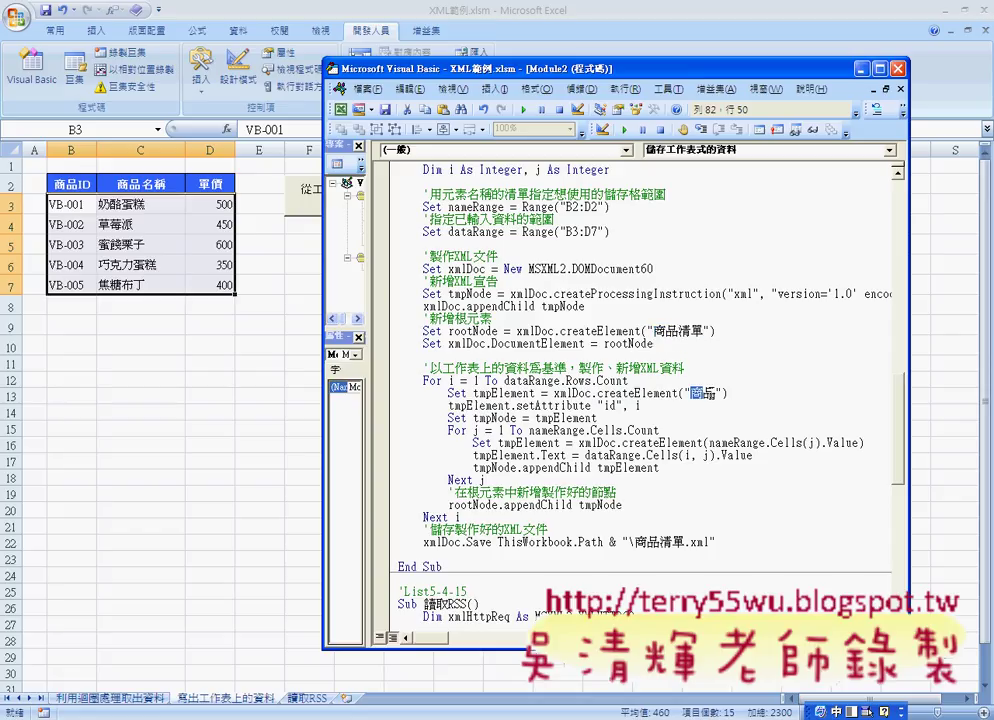
{"action": "scroll", "coordinate": [627, 467], "scroll_direction": "down", "scroll_amount": 1}
{"action": "scroll", "coordinate": [627, 467], "scroll_direction": "down", "scroll_amount": 1}
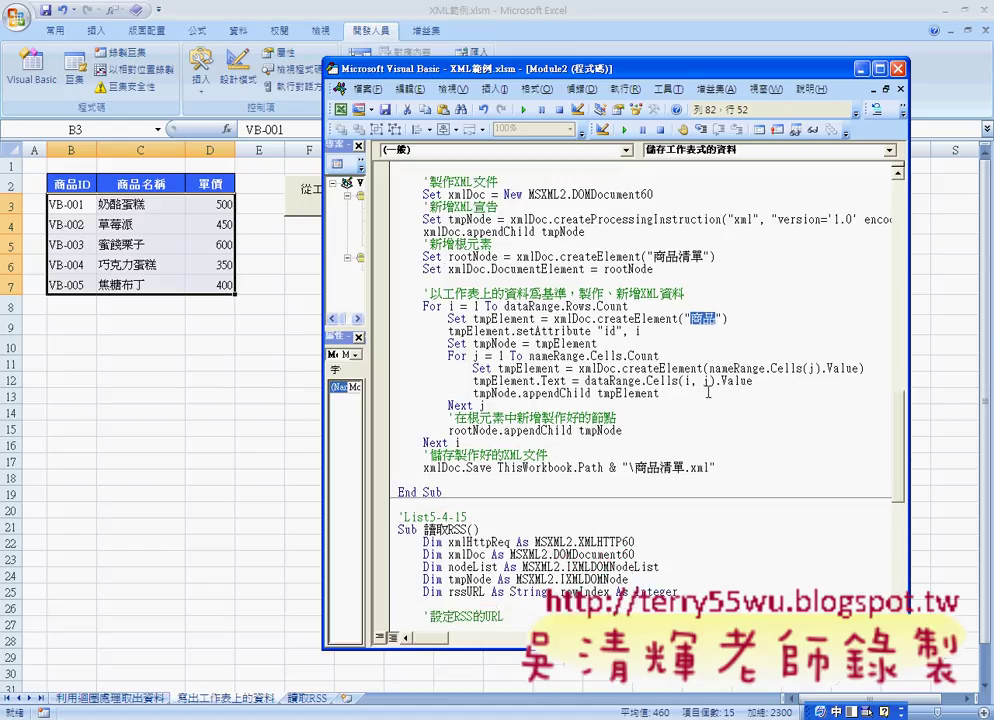
{"action": "left_click_drag", "start_coordinate": [635, 467], "coordinate": [684, 467]}
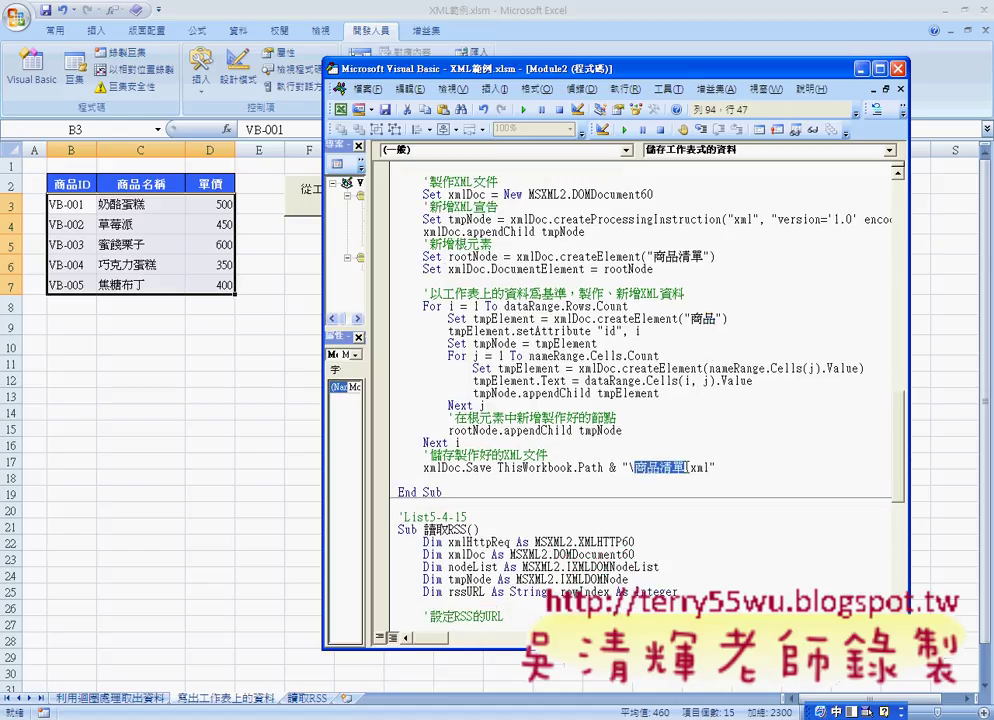
{"action": "left_click_drag", "start_coordinate": [424, 467], "coordinate": [716, 467]}
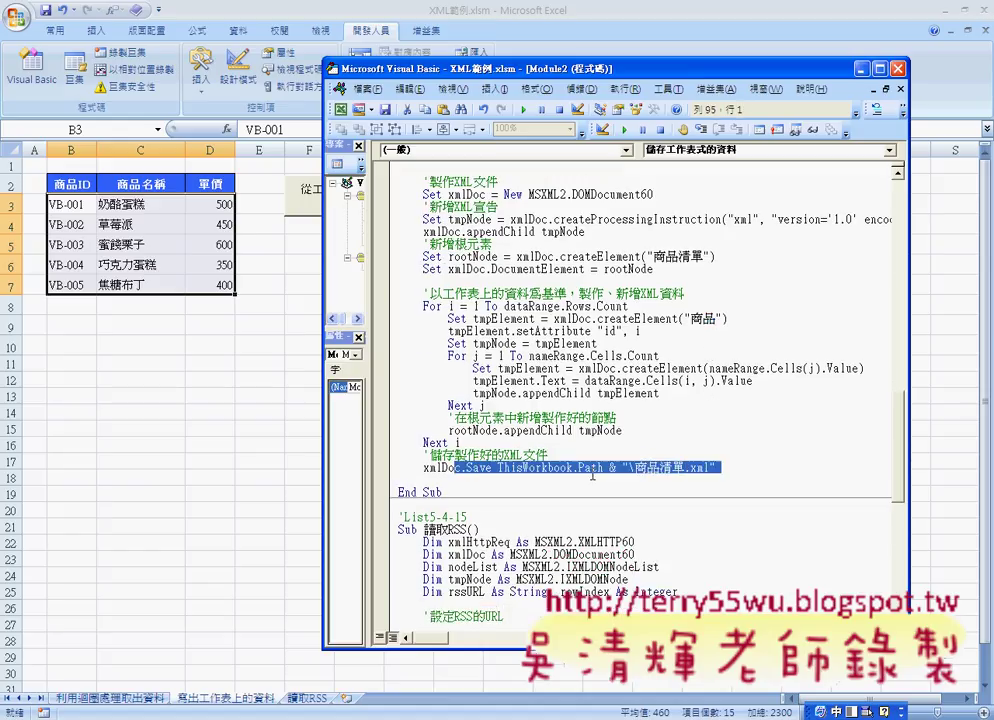
{"action": "left_click", "coordinate": [681, 471]}
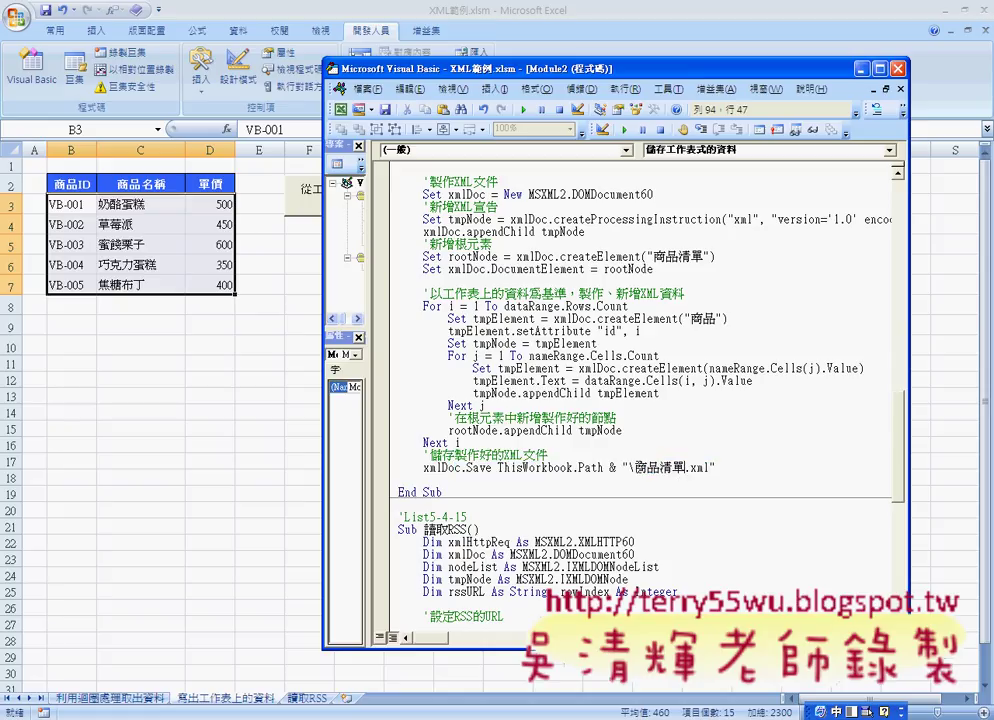
{"action": "left_click_drag", "start_coordinate": [672, 467], "coordinate": [634, 467]}
- Change 清單 to 編號2 in the xmlDoc.Save path so the output is 商品編號2.xml
{"action": "left_click_drag", "start_coordinate": [658, 467], "coordinate": [684, 467]}
{"action": "type", "text": "ㄗ"}
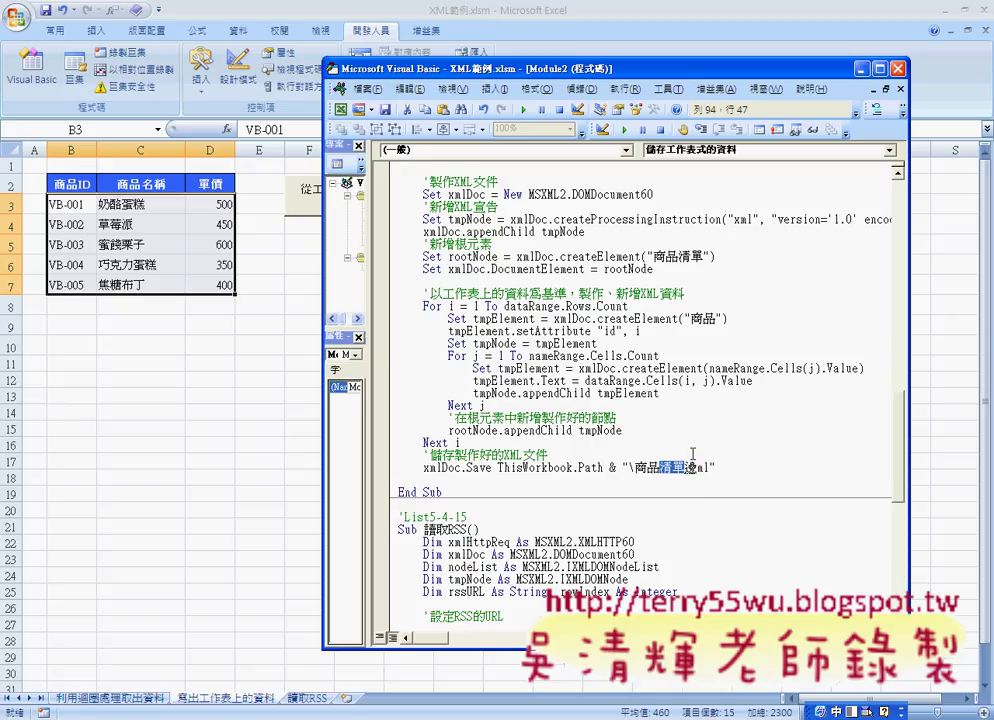
{"action": "type", "text": "編號"}
{"action": "key", "text": "Return"}
{"action": "type", "text": "2"}
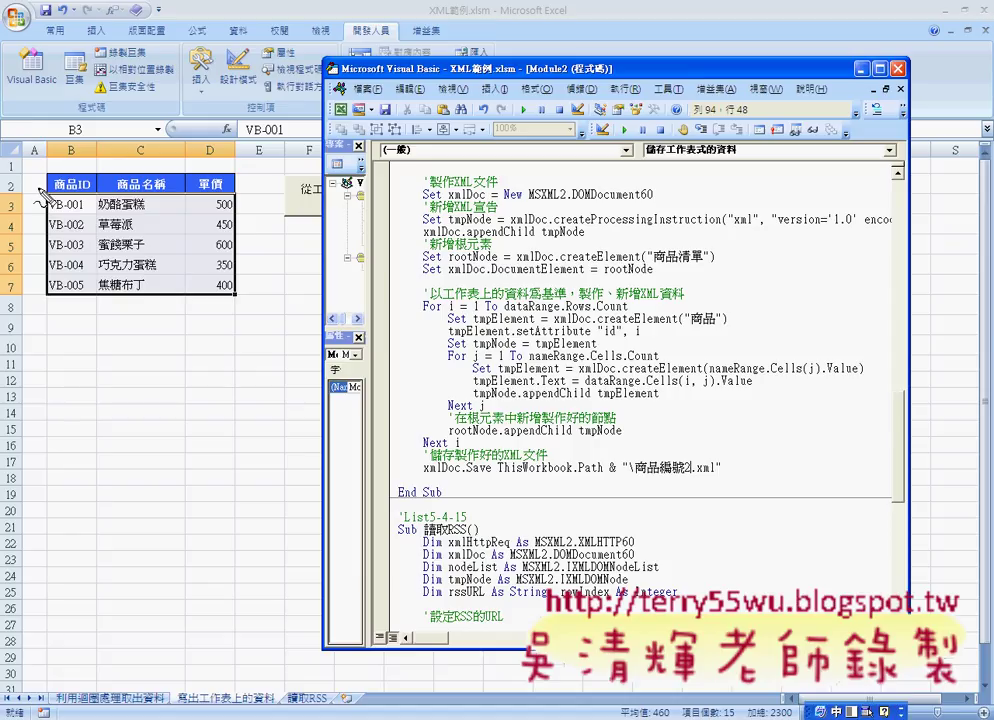
- Run the XML-saving macro and switch back to the Excel worksheet
{"action": "left_click_drag", "start_coordinate": [36, 170], "coordinate": [208, 307]}
{"action": "left_click_drag", "start_coordinate": [52, 188], "coordinate": [233, 222]}
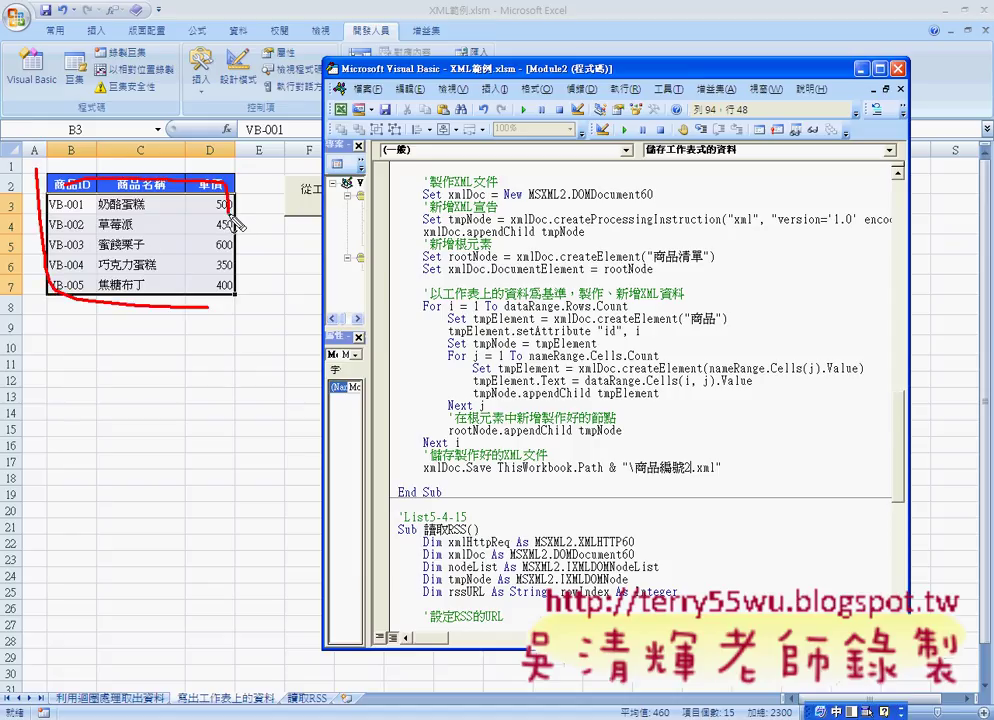
{"action": "key", "text": "Escape"}
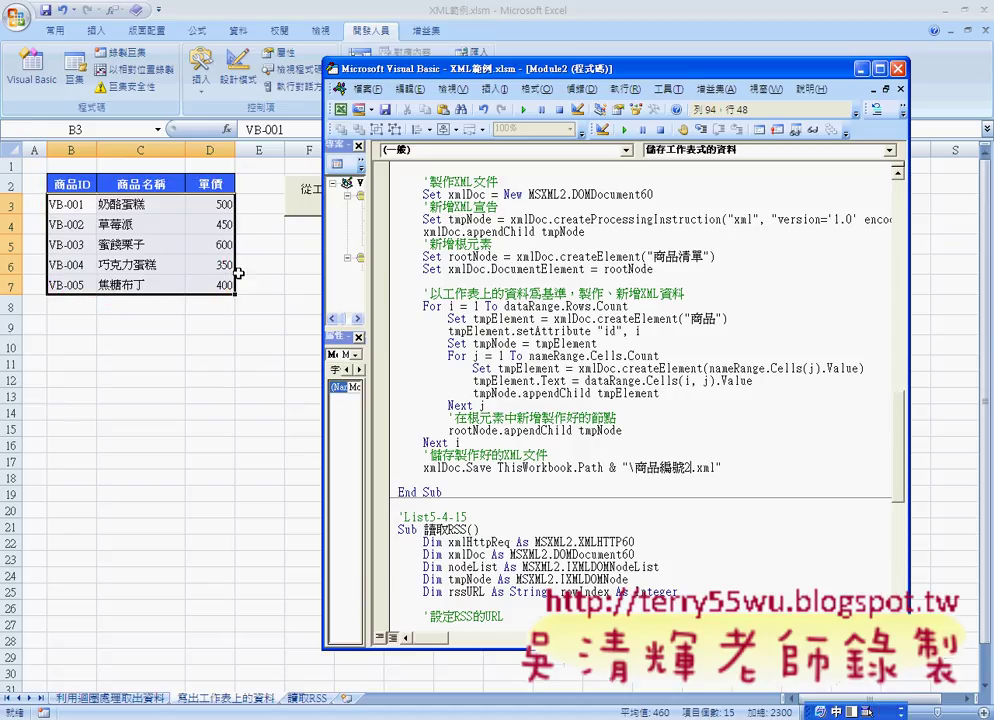
{"action": "left_click", "coordinate": [524, 318]}
{"action": "key", "text": "alt+F11"}
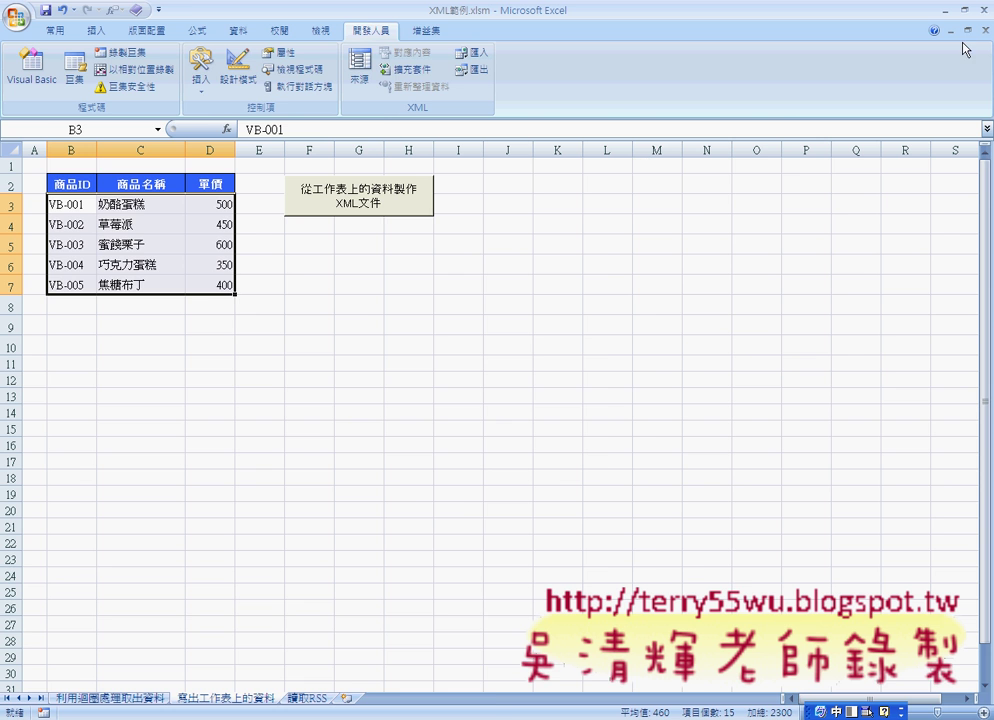
- Minimize Excel, open the desktop XML範例 folder, and open 商品編號2.xml
{"action": "left_click", "coordinate": [943, 8]}
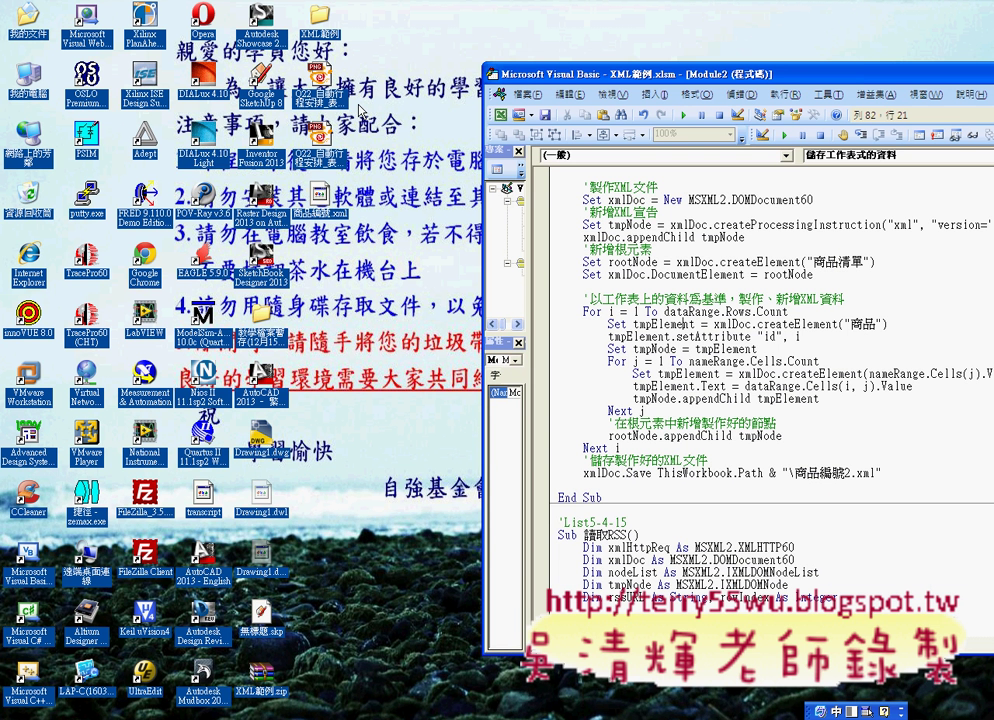
{"action": "double_click", "coordinate": [319, 16]}
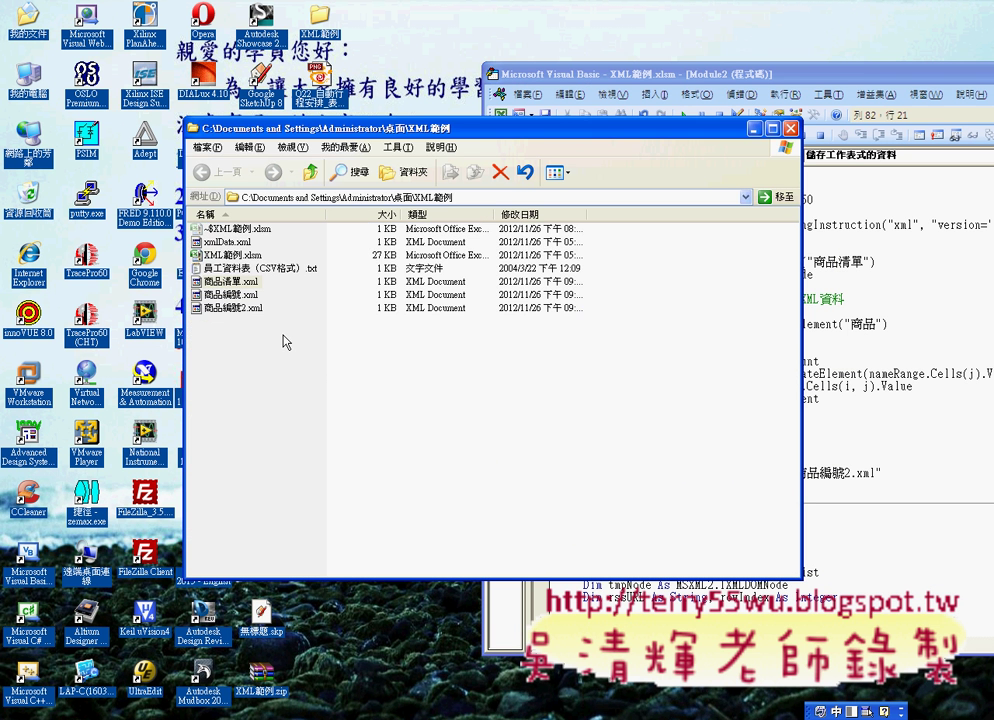
{"action": "left_click", "coordinate": [236, 310]}
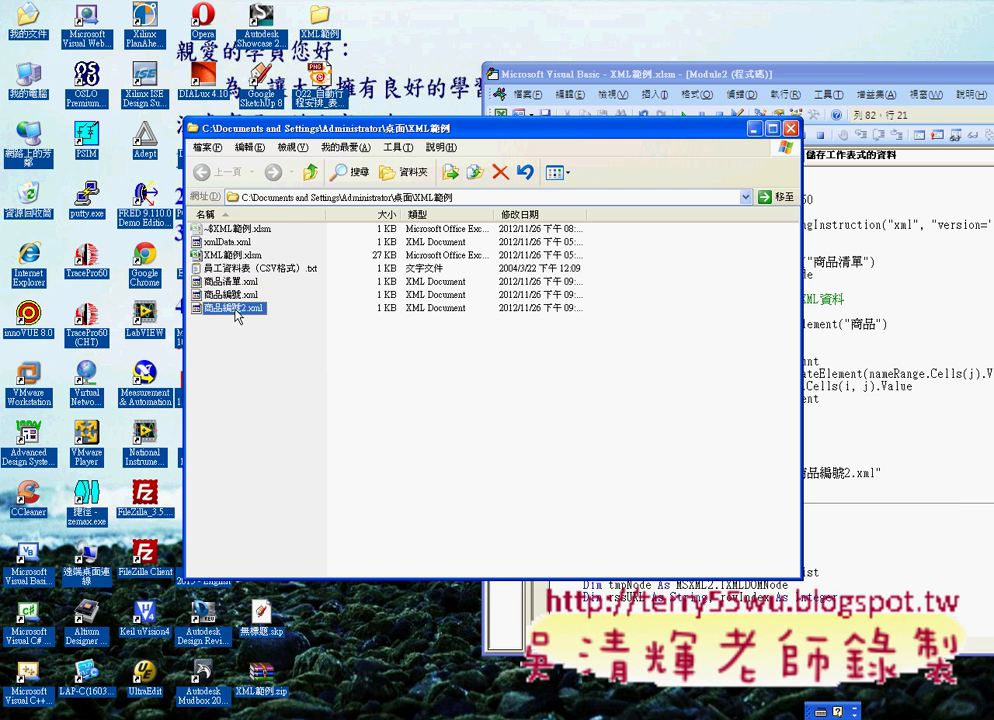
{"action": "double_click", "coordinate": [236, 310]}
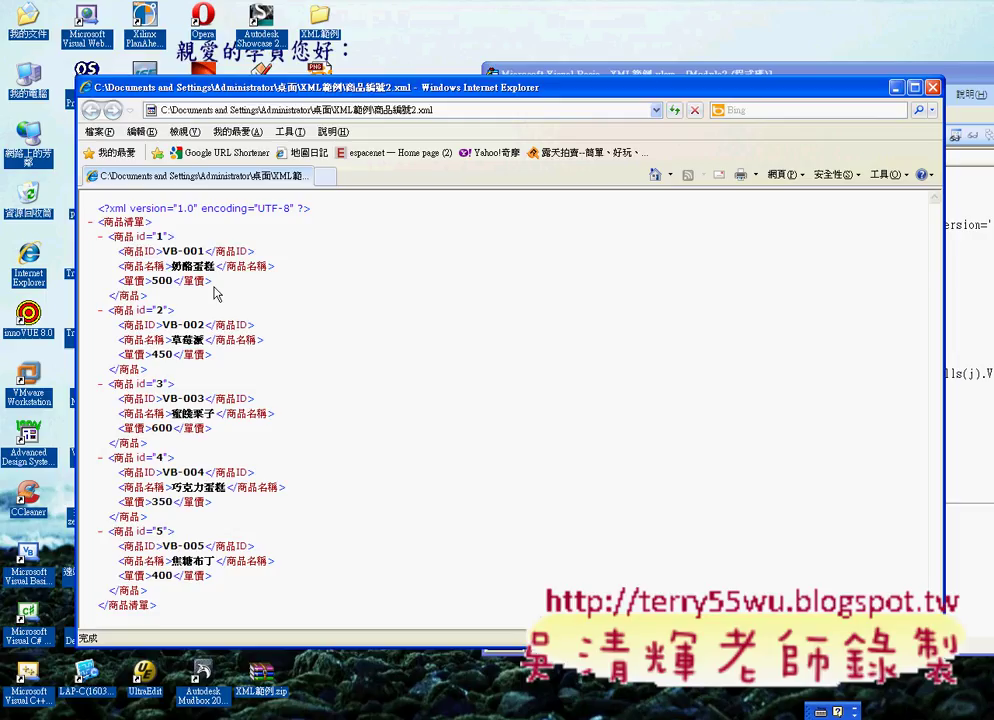
- Highlight item 1's 商品名稱 and 單價 elements in the displayed XML tree
{"action": "left_click_drag", "start_coordinate": [118, 266], "coordinate": [212, 282]}
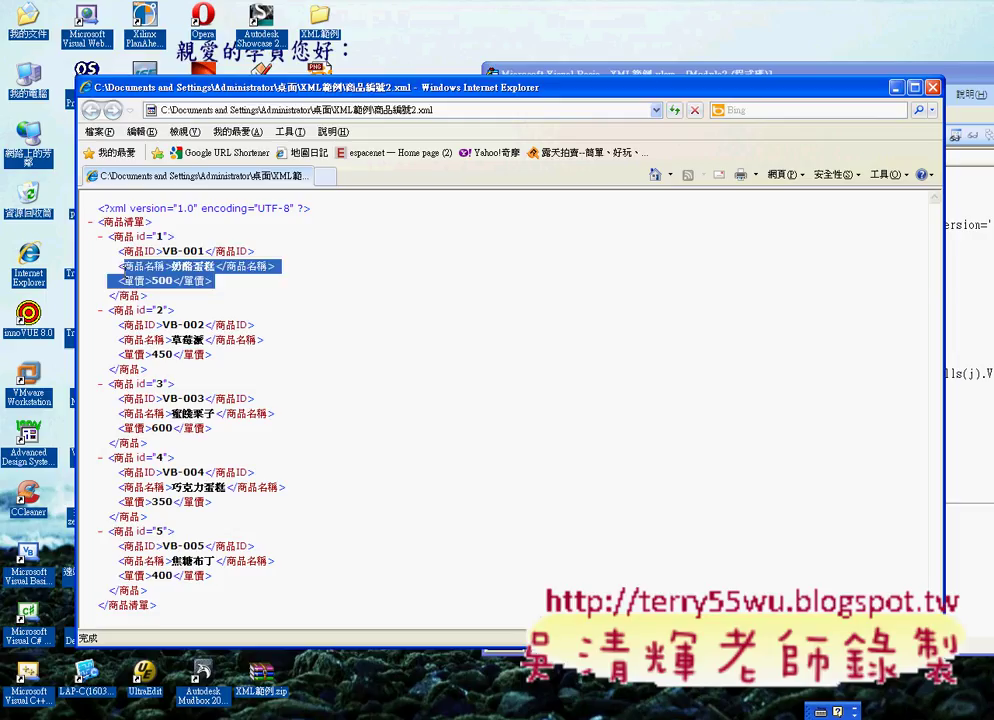
{"action": "left_click", "coordinate": [211, 275]}
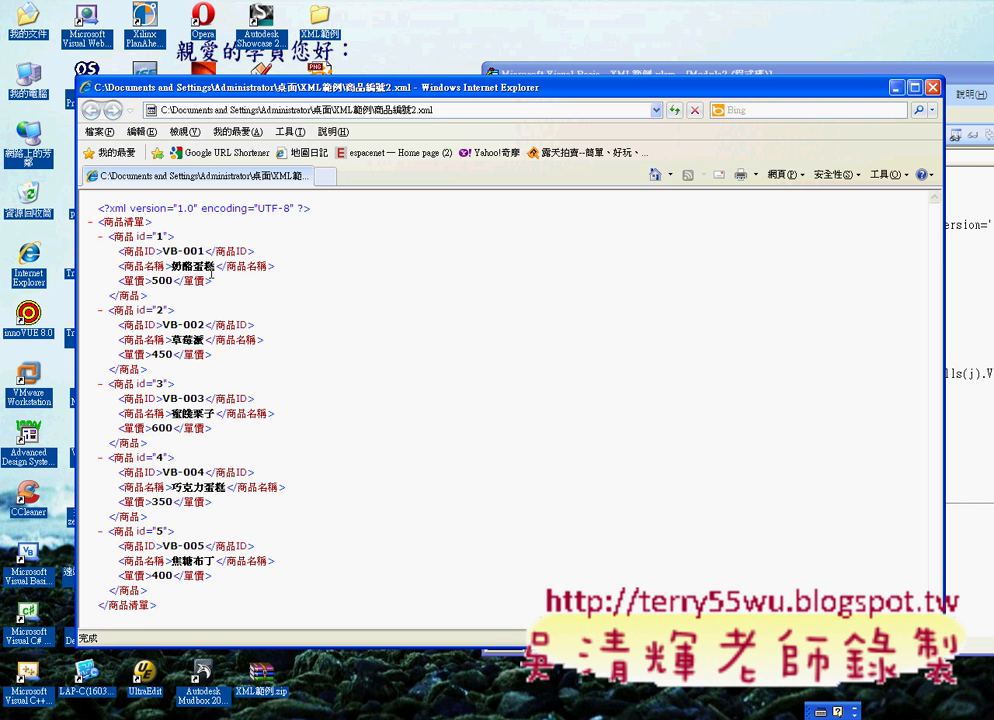
- Close Internet Explorer and maximize the Visual Basic Editor
{"action": "left_click", "coordinate": [932, 88]}
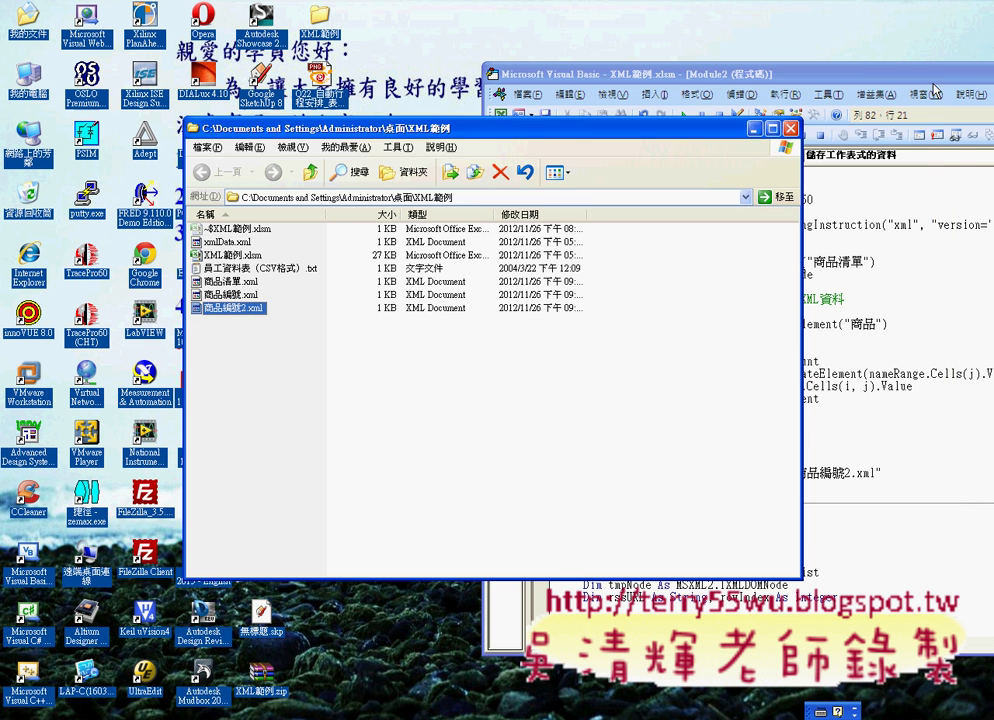
{"action": "left_click_drag", "start_coordinate": [933, 84], "coordinate": [865, 84]}
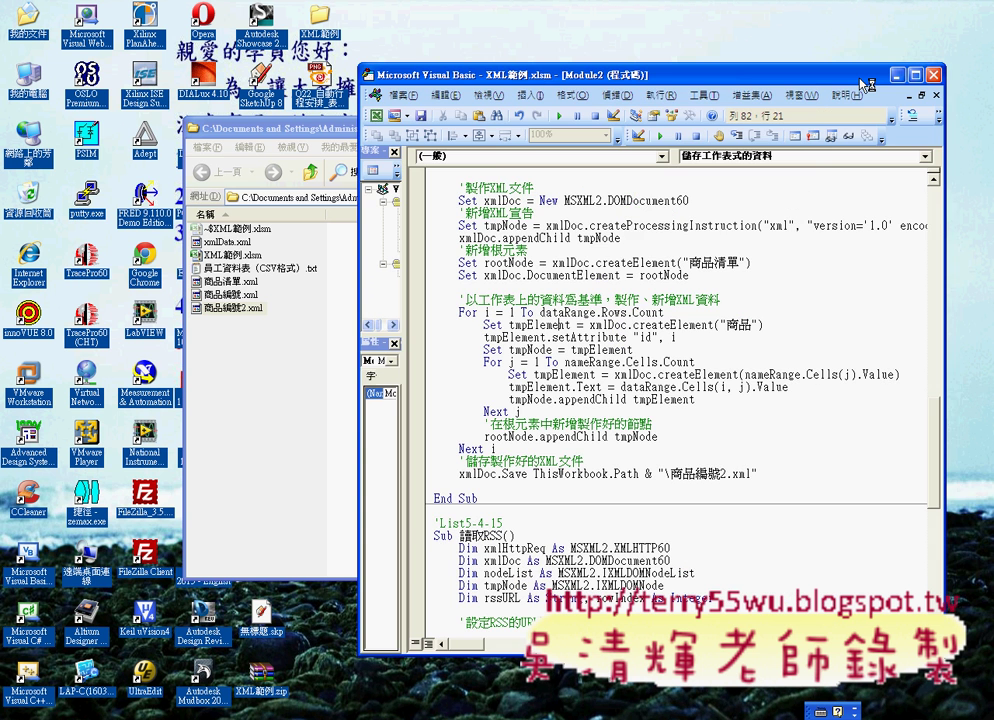
{"action": "double_click", "coordinate": [865, 83]}
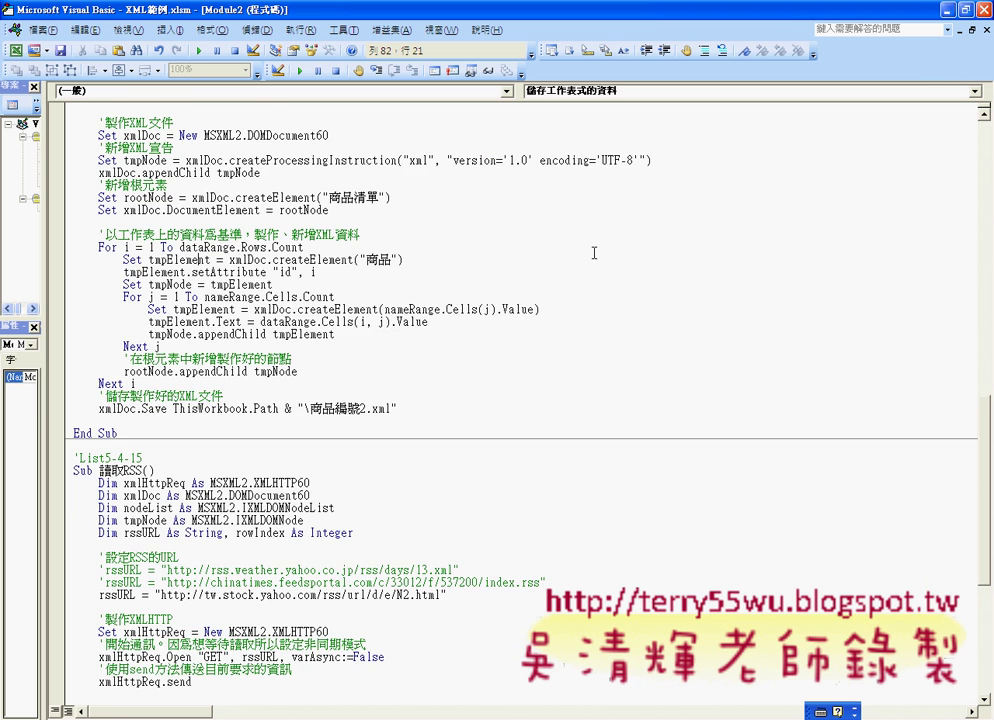
- Scroll to 儲存工作表式的資料 and select its lines that append nodes and save the file
{"action": "scroll", "coordinate": [594, 253], "scroll_direction": "up", "scroll_amount": 1}
{"action": "scroll", "coordinate": [560, 280], "scroll_direction": "up", "scroll_amount": 2}
{"action": "scroll", "coordinate": [520, 310], "scroll_direction": "up", "scroll_amount": 2}
{"action": "scroll", "coordinate": [492, 329], "scroll_direction": "up", "scroll_amount": 1}
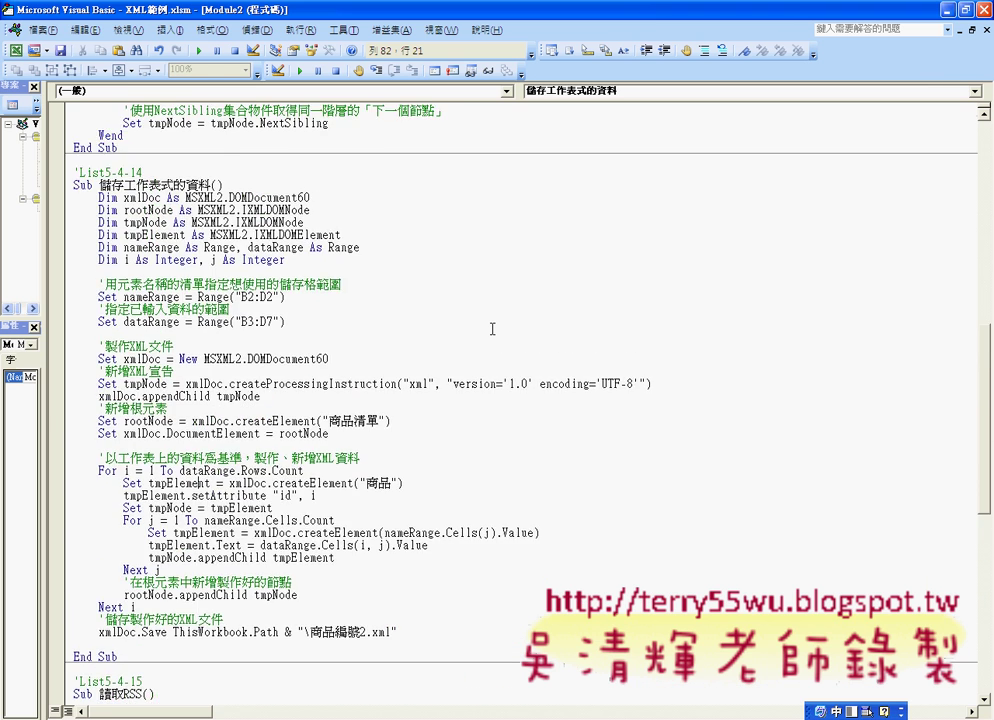
{"action": "scroll", "coordinate": [492, 329], "scroll_direction": "up", "scroll_amount": 5}
{"action": "scroll", "coordinate": [492, 329], "scroll_direction": "up", "scroll_amount": 4}
{"action": "scroll", "coordinate": [492, 329], "scroll_direction": "up", "scroll_amount": 2}
{"action": "scroll", "coordinate": [492, 329], "scroll_direction": "up", "scroll_amount": 3}
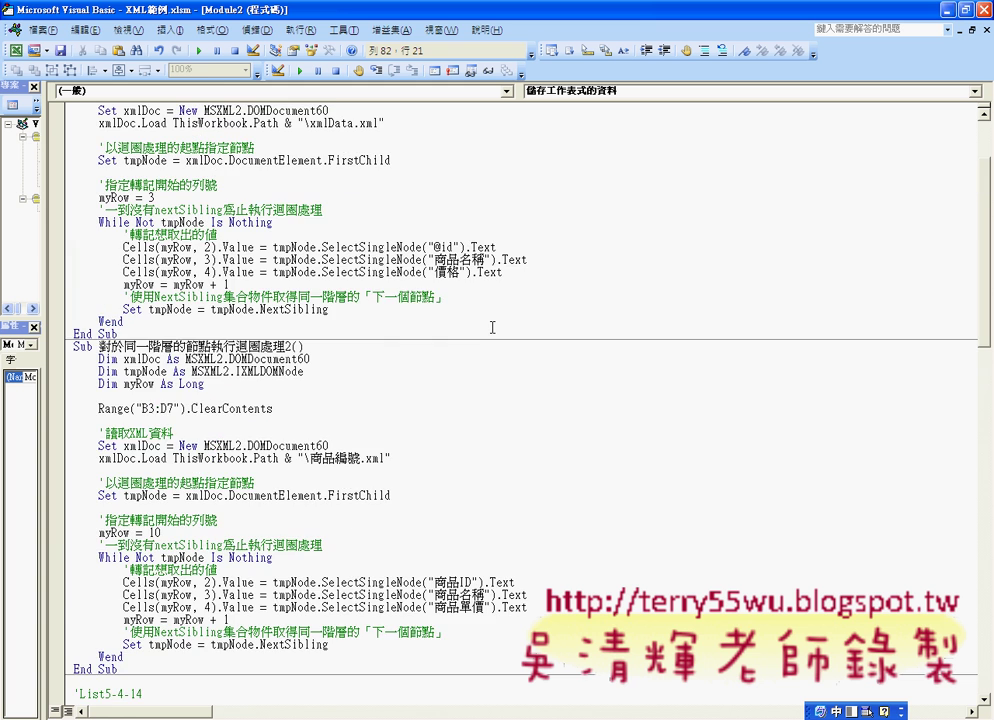
{"action": "scroll", "coordinate": [492, 326], "scroll_direction": "up", "scroll_amount": 3}
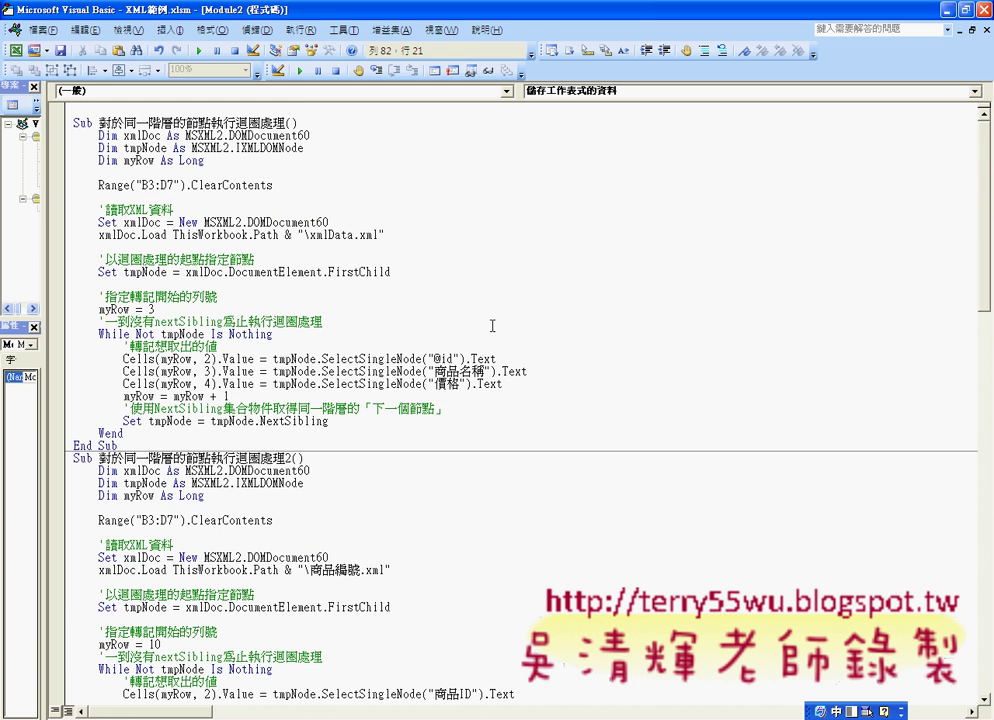
{"action": "scroll", "coordinate": [492, 326], "scroll_direction": "down", "scroll_amount": 5}
{"action": "scroll", "coordinate": [492, 326], "scroll_direction": "down", "scroll_amount": 4}
{"action": "scroll", "coordinate": [492, 326], "scroll_direction": "down", "scroll_amount": 5}
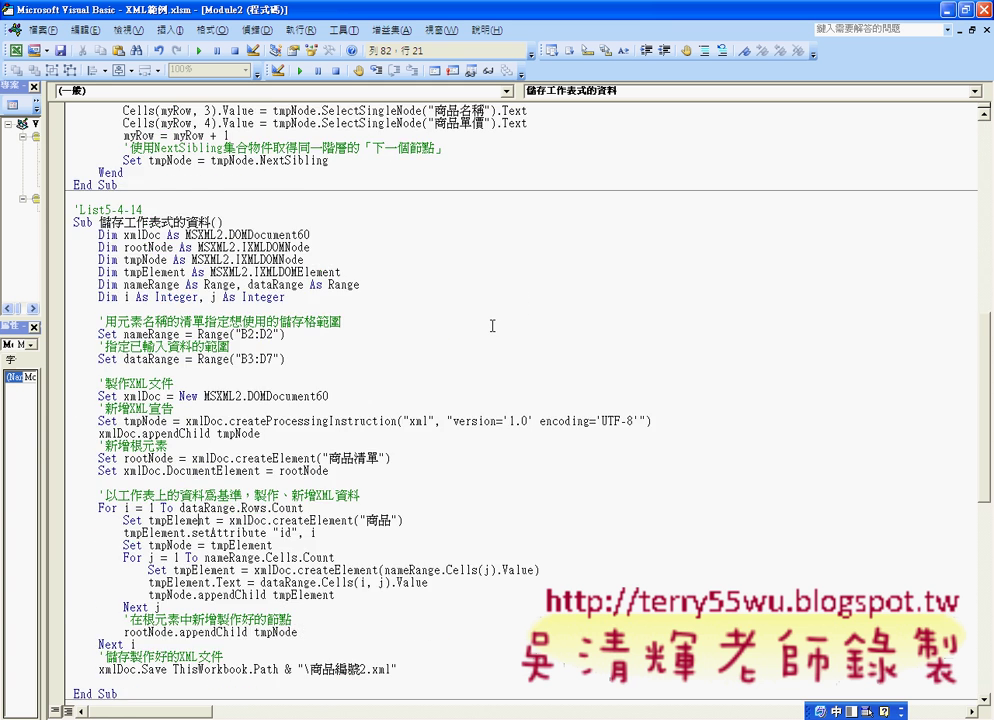
{"action": "scroll", "coordinate": [492, 326], "scroll_direction": "down", "scroll_amount": 4}
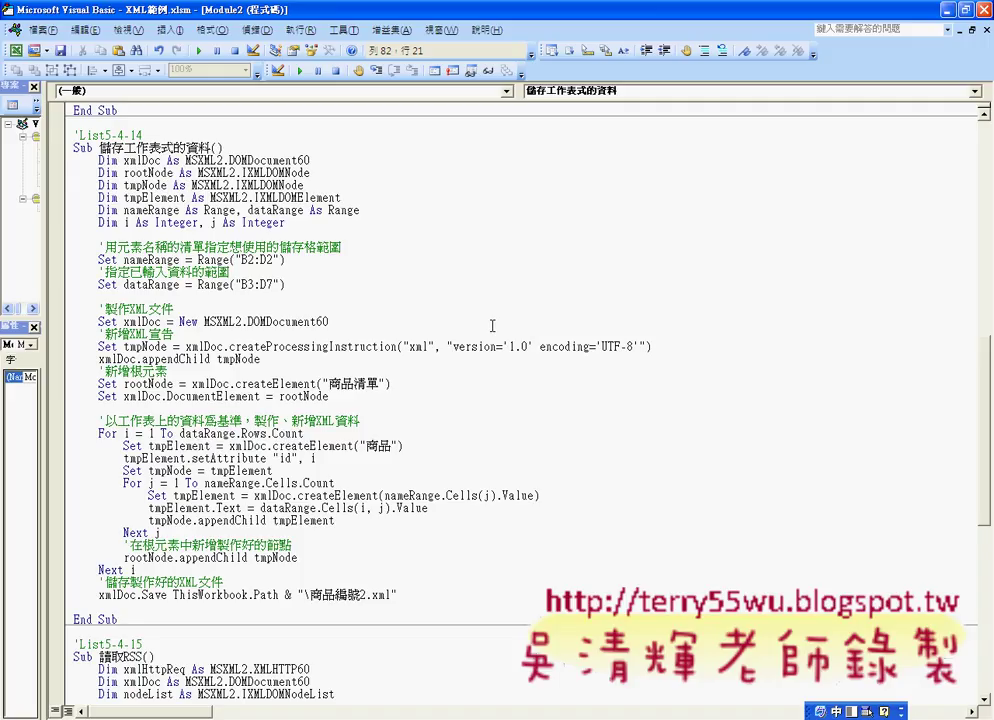
{"action": "left_click_drag", "start_coordinate": [398, 595], "coordinate": [254, 557]}
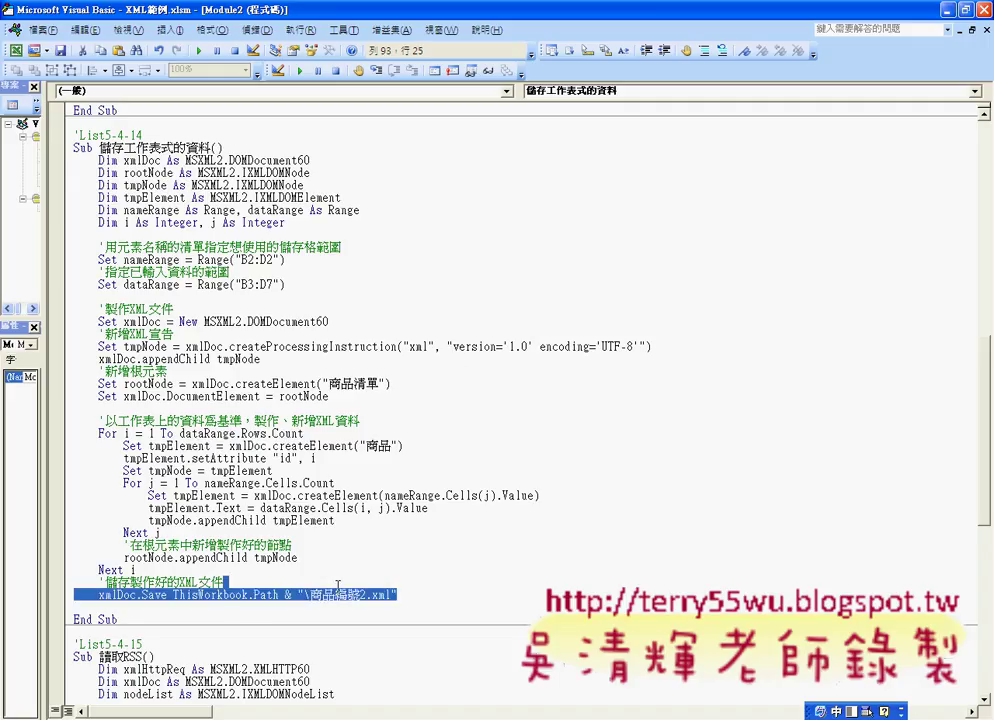